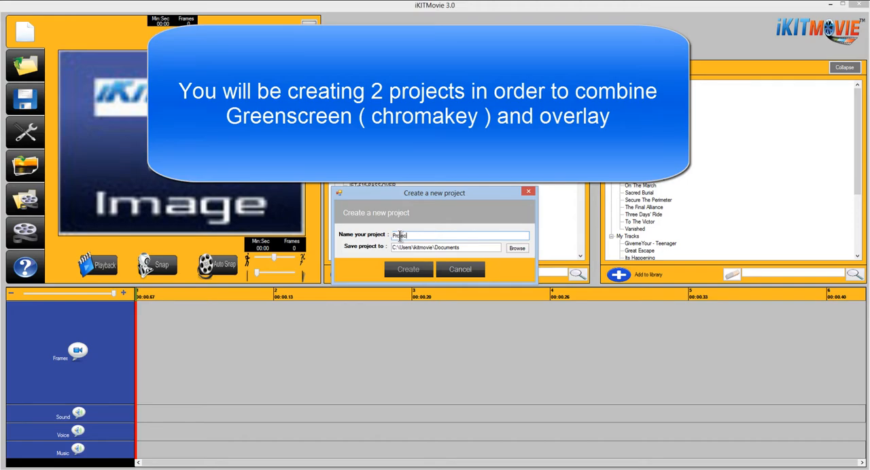
# Create a new project named Project-Part1 in the Documents folder, using the attached webcam as the image source.
pyautogui.write('-Part1')
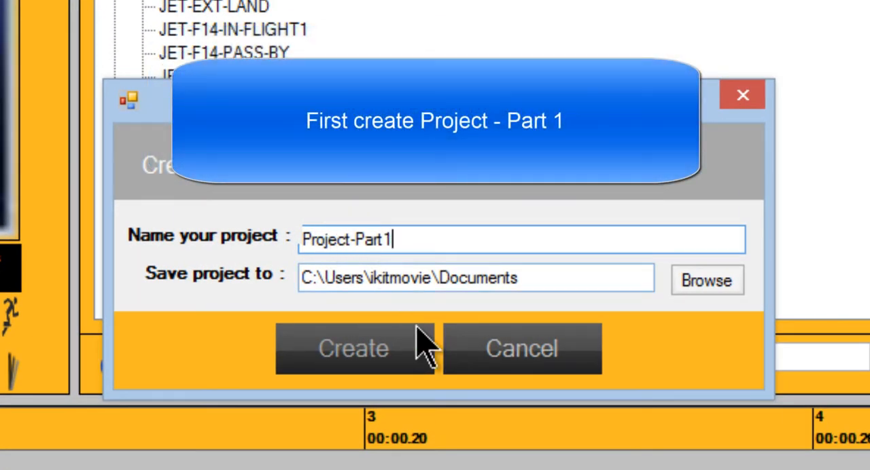
pyautogui.click(377, 360)
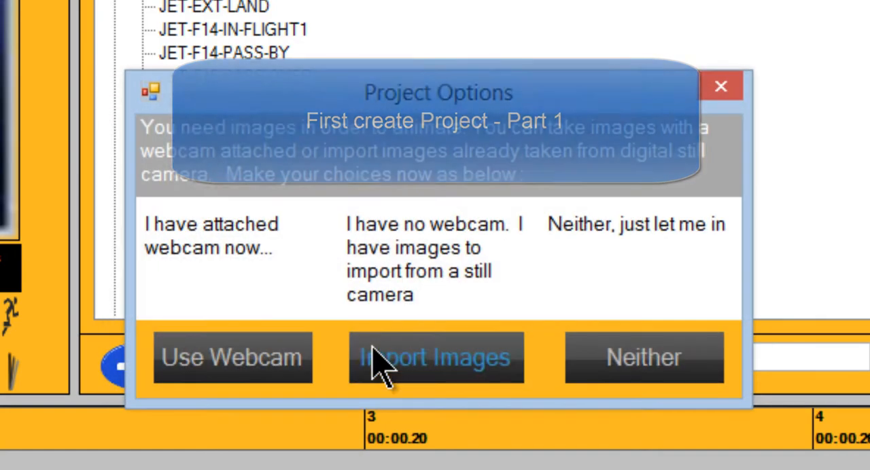
pyautogui.click(285, 365)
# Select the Logitech HD Pro Webcam C910 as the capture device and move its controller window clear of the settings.
pyautogui.click(457, 163)
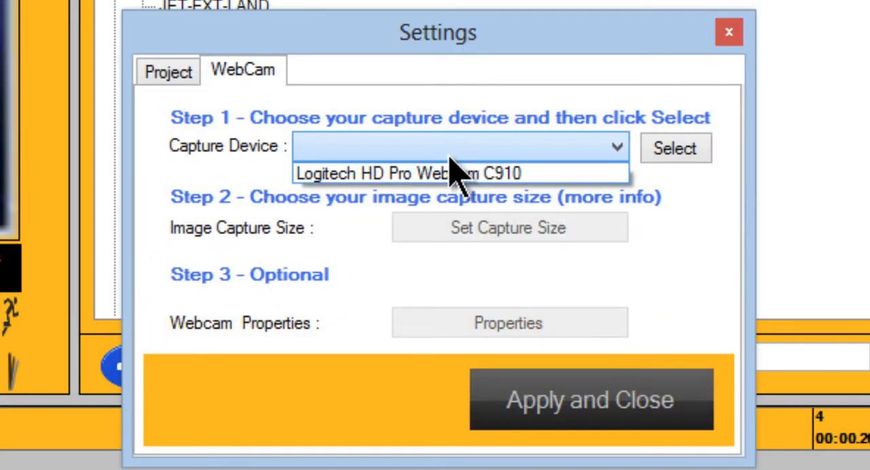
pyautogui.click(454, 172)
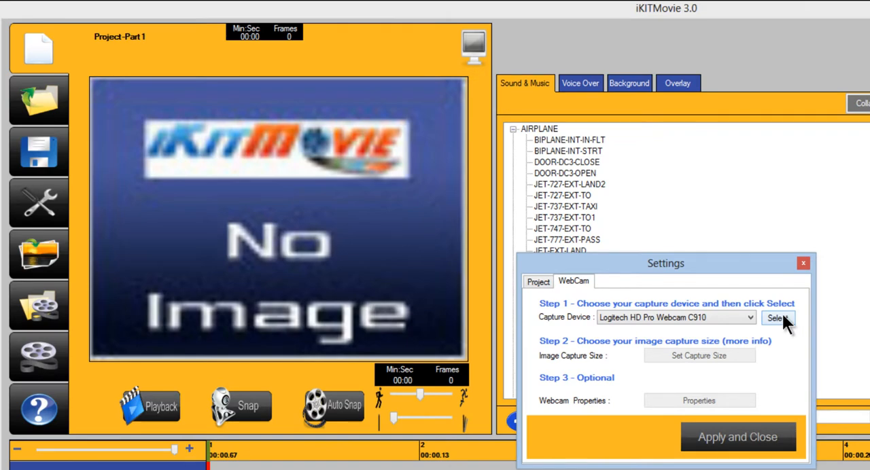
pyautogui.click(713, 216)
pyautogui.moveTo(145, 12); pyautogui.dragTo(866, 103)
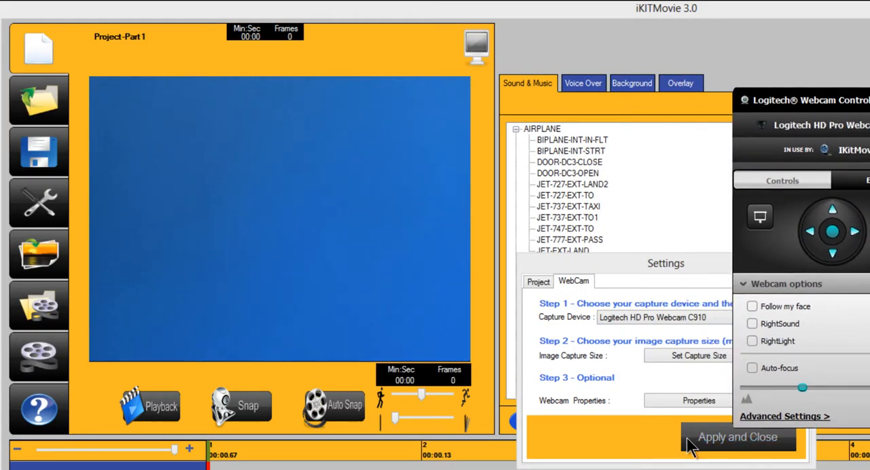
# Set the image capture size to 960 x 720, apply the webcam settings, and move the webcam controller aside.
pyautogui.click(702, 357)
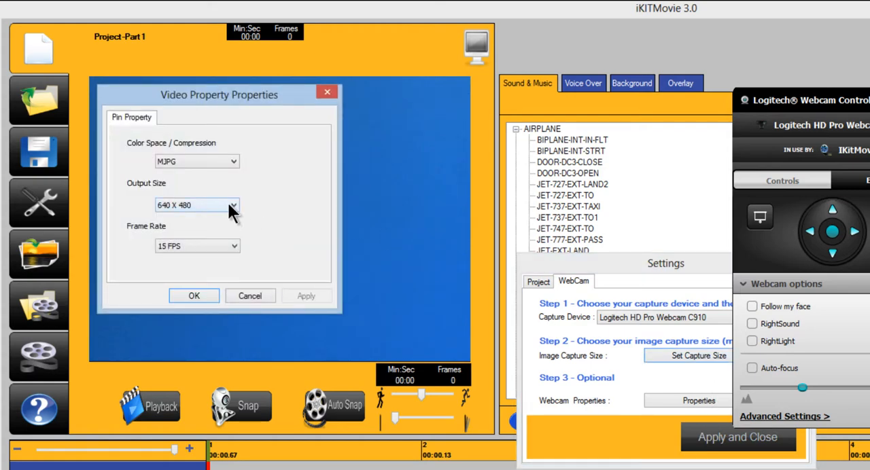
pyautogui.click(229, 205)
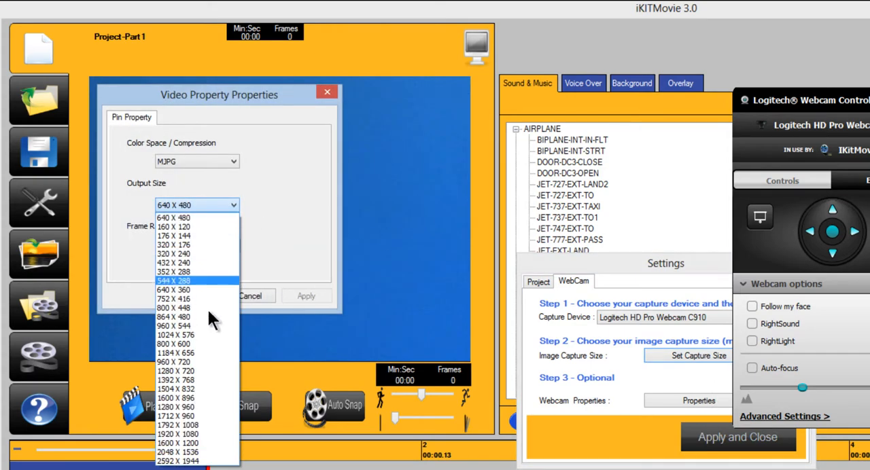
pyautogui.click(194, 363)
pyautogui.click(197, 294)
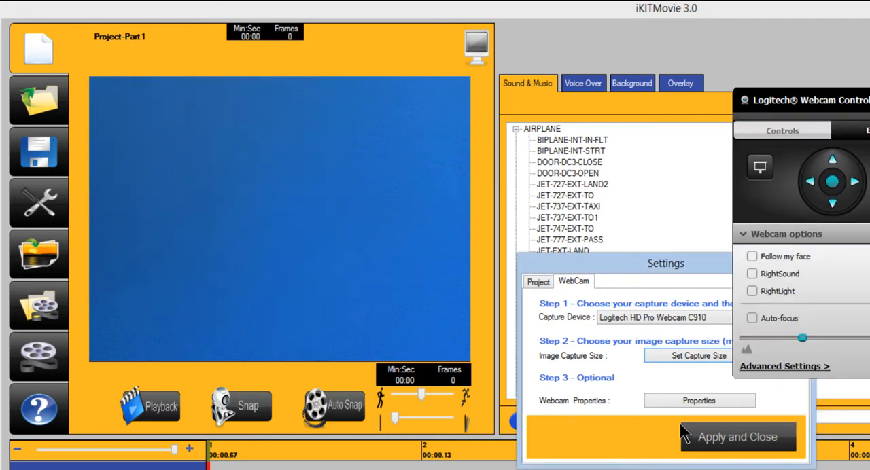
pyautogui.click(720, 438)
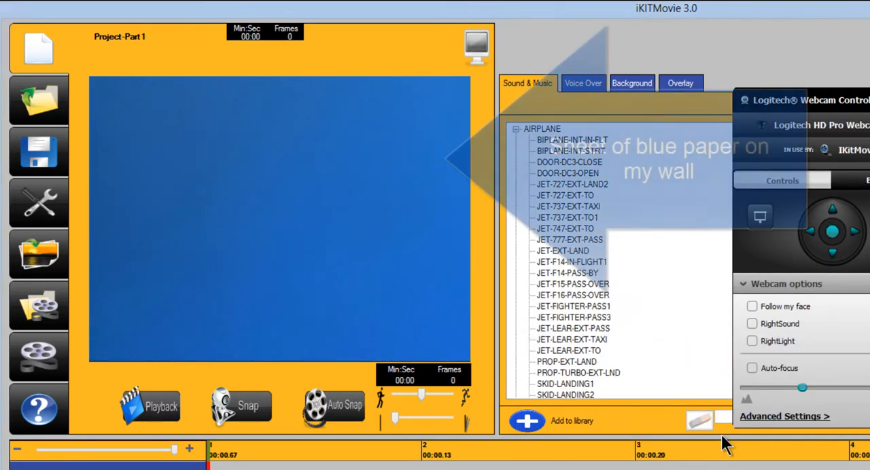
pyautogui.moveTo(838, 102); pyautogui.dragTo(869, 68)
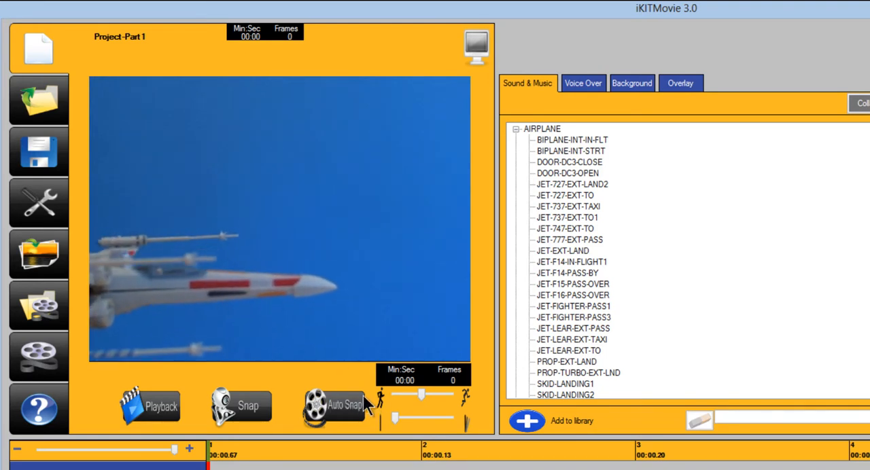
# Capture the spaceship frames with automatic snapshots every 1 second, then stop the capture.
pyautogui.click(345, 411)
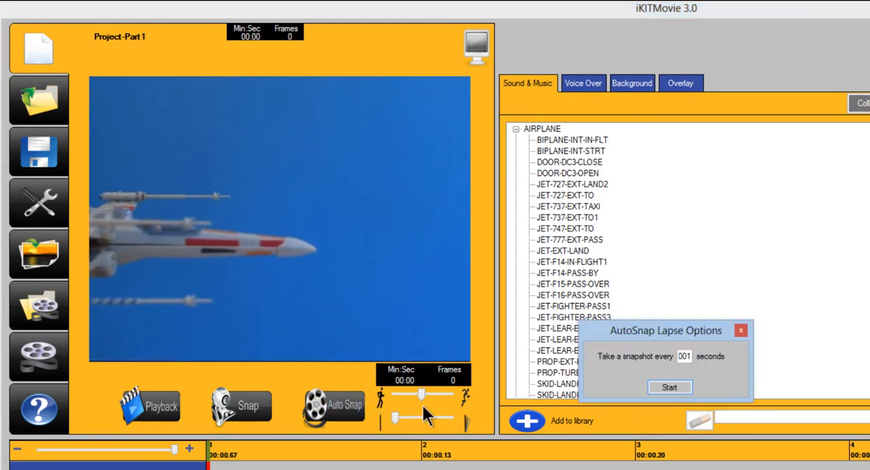
pyautogui.click(664, 385)
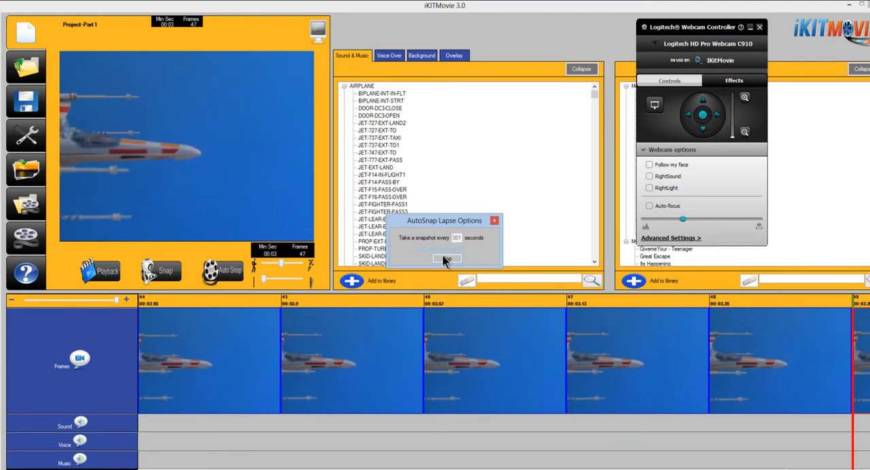
pyautogui.click(442, 258)
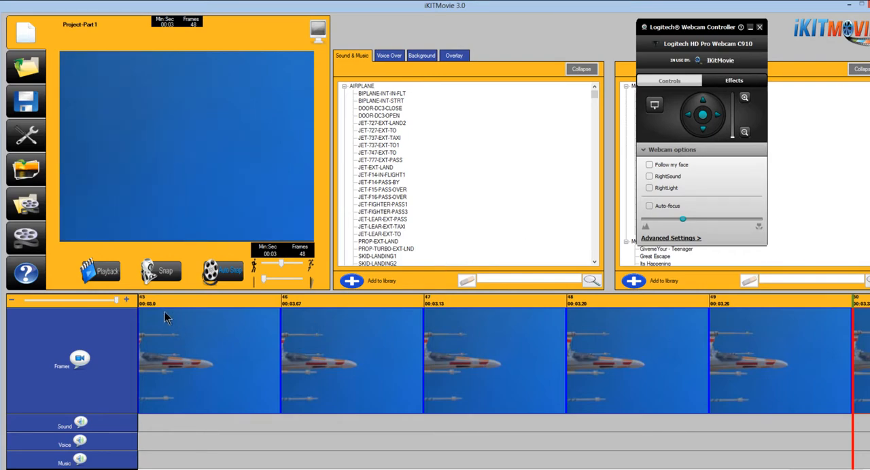
# Minimise the webcam controller and add the Stars Right to Left video as the background starting at the first frame.
pyautogui.moveTo(95, 305); pyautogui.dragTo(30, 303)
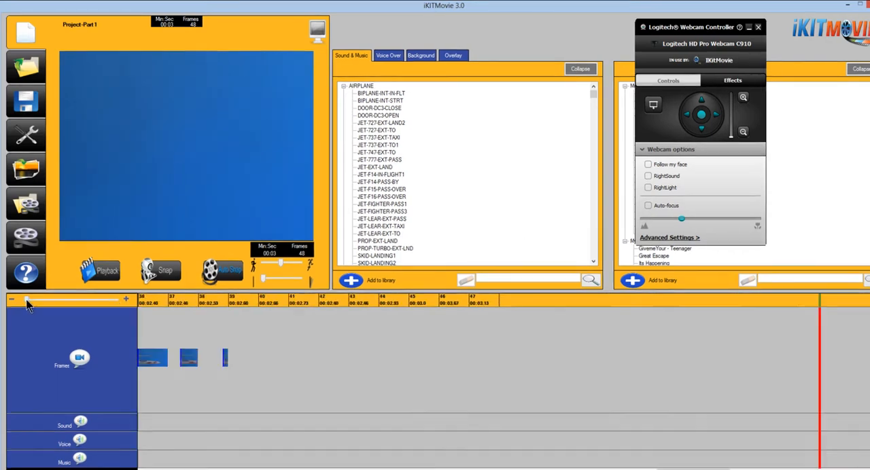
pyautogui.moveTo(686, 468); pyautogui.dragTo(634, 469)
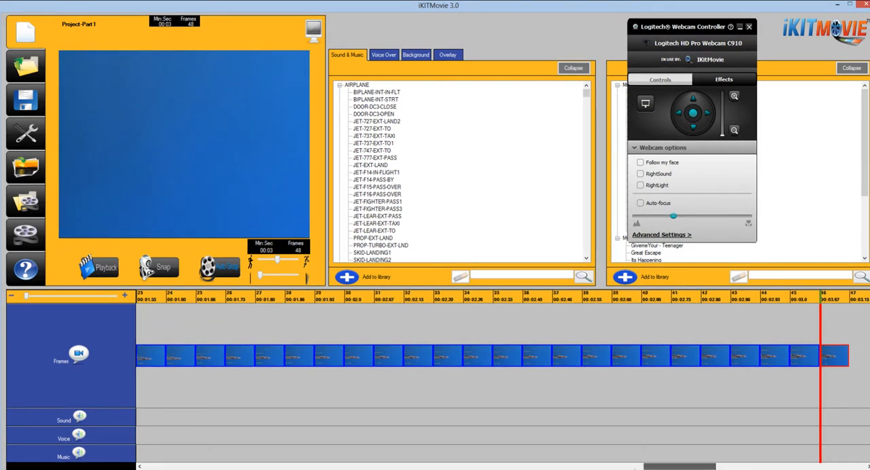
pyautogui.moveTo(245, 469); pyautogui.dragTo(149, 468)
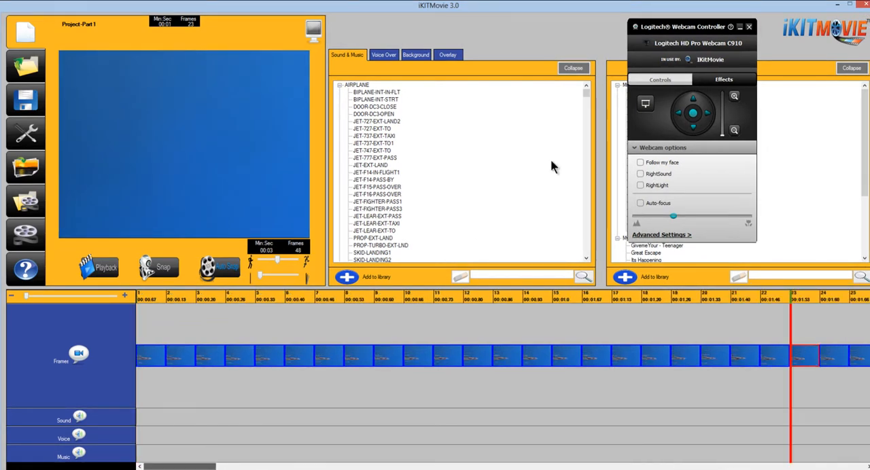
pyautogui.click(739, 28)
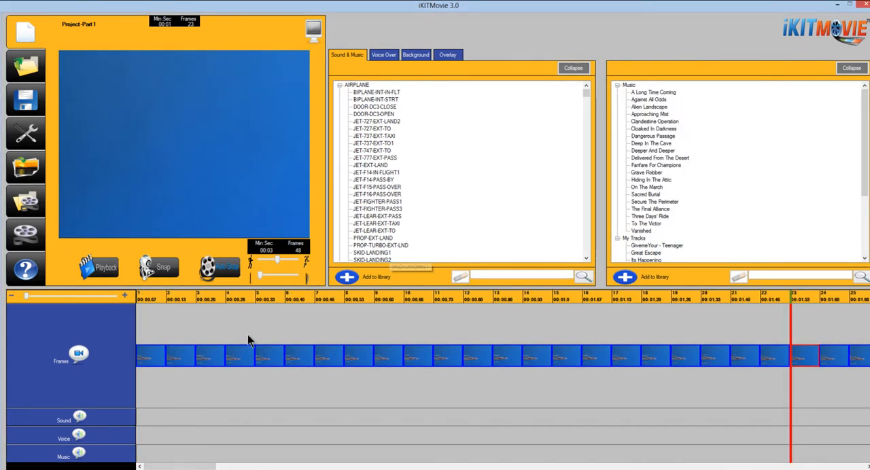
pyautogui.click(152, 353)
pyautogui.rightClick(155, 344)
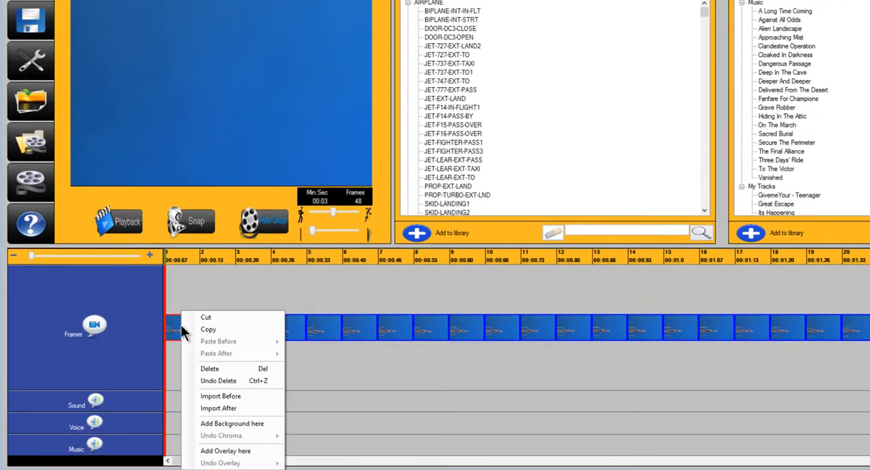
pyautogui.click(238, 422)
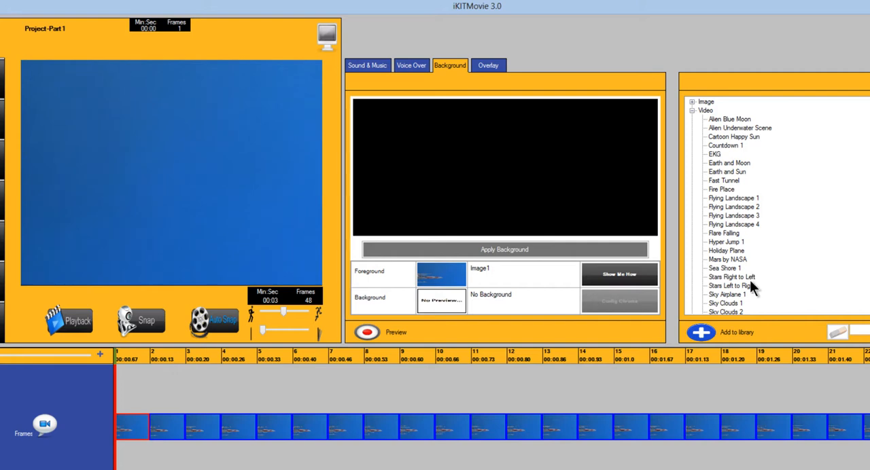
pyautogui.click(749, 279)
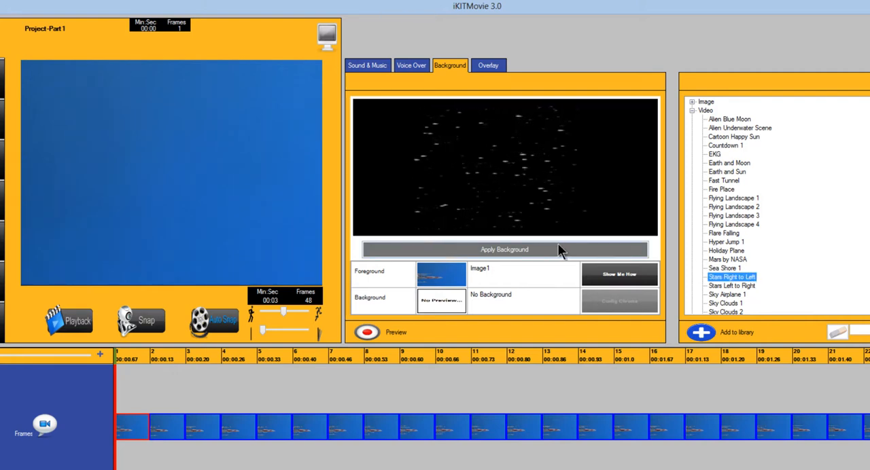
pyautogui.click(537, 251)
# Open the chroma key configuration and key out the blue just above the ship's nose as Color 1 with tolerance 36.
pyautogui.click(623, 307)
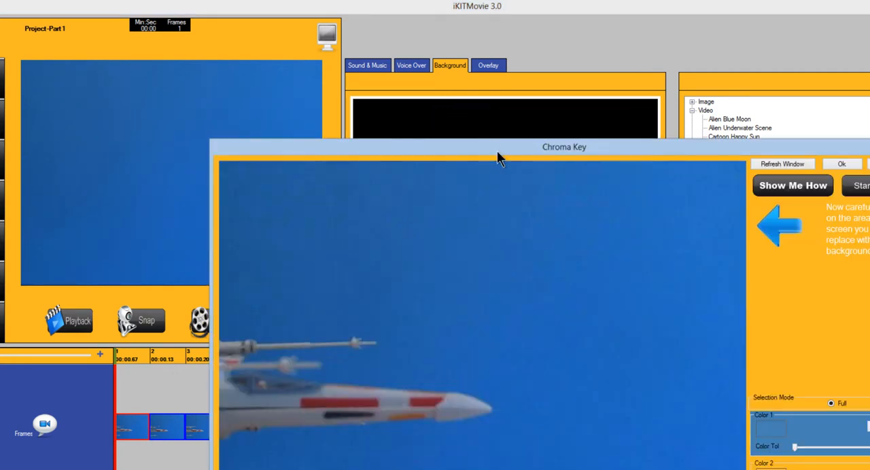
pyautogui.moveTo(496, 151); pyautogui.dragTo(358, 26)
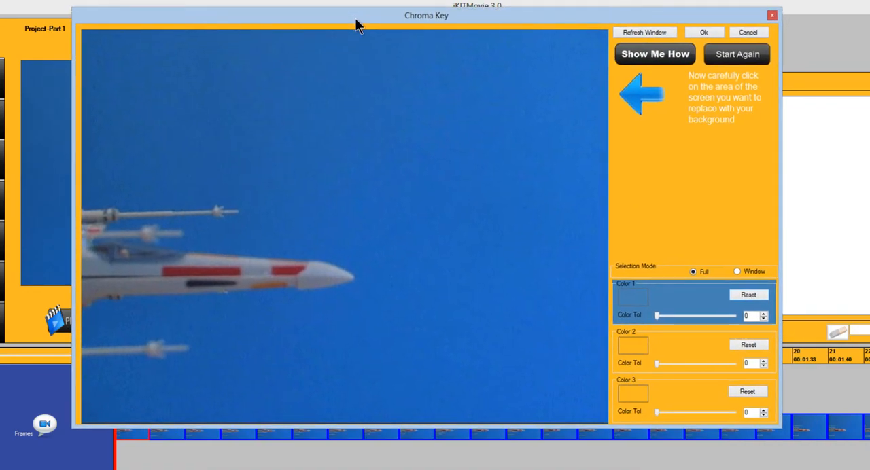
pyautogui.click(264, 242)
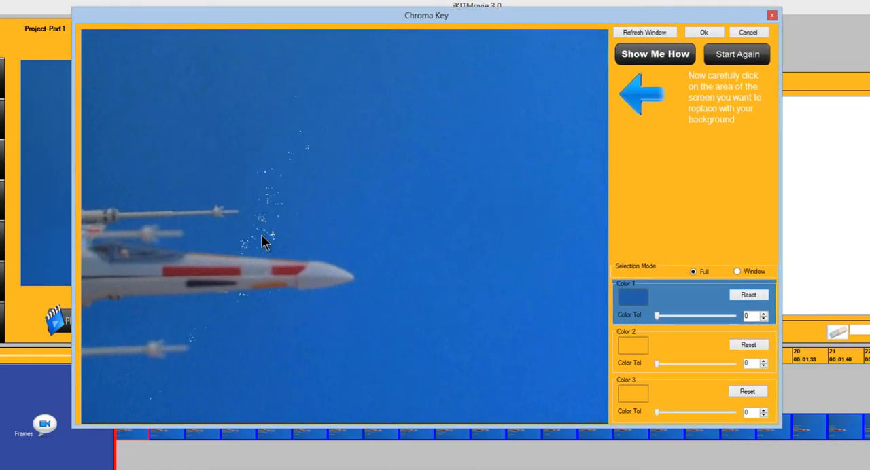
pyautogui.moveTo(656, 315); pyautogui.dragTo(683, 317)
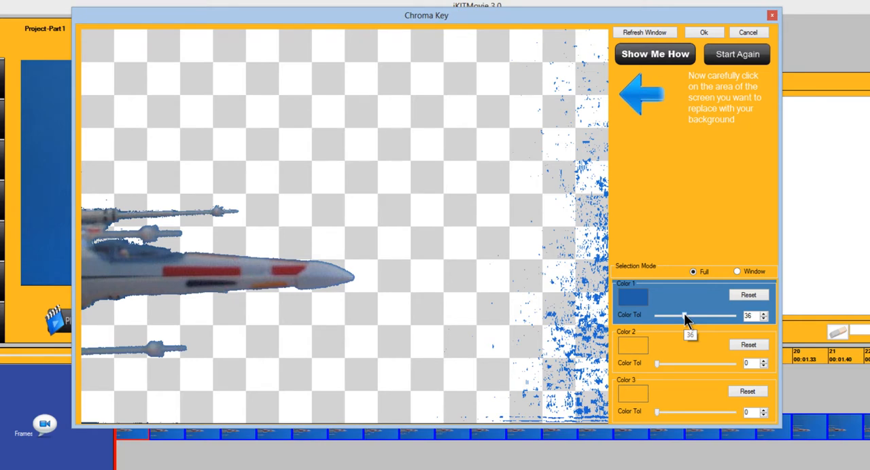
# Sample the remaining blue at the image's far edge as Color 2 with a colour tolerance of 54.
pyautogui.click(686, 345)
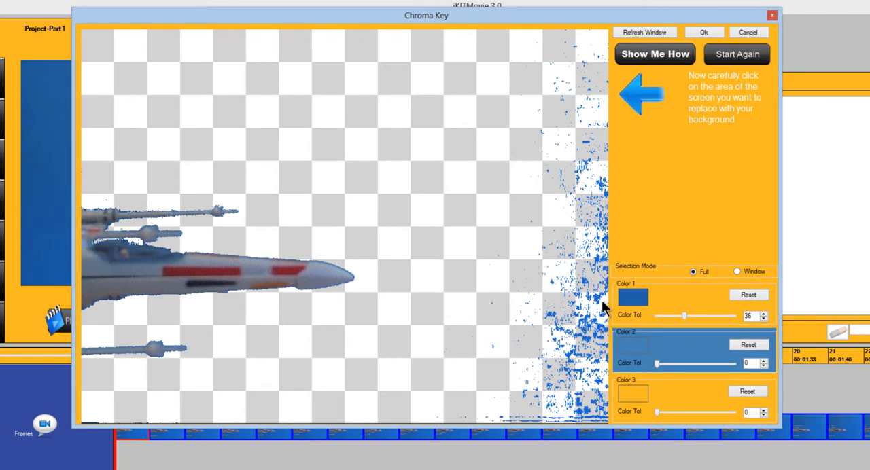
pyautogui.click(600, 330)
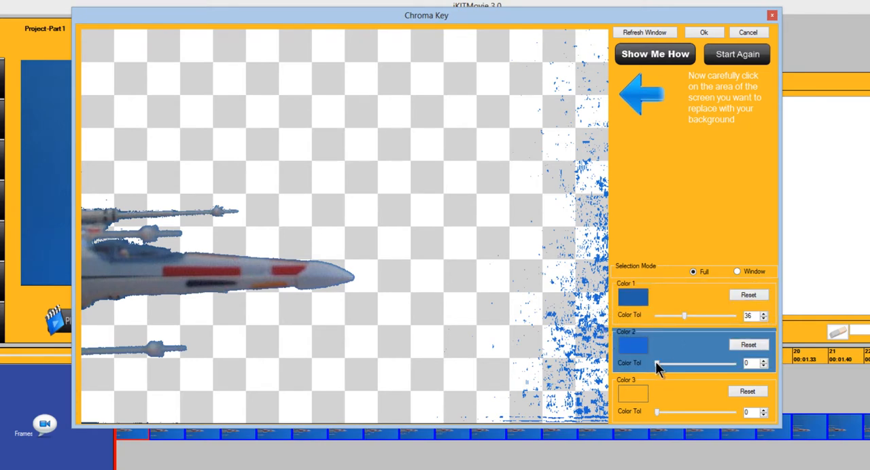
pyautogui.moveTo(656, 364); pyautogui.dragTo(698, 365)
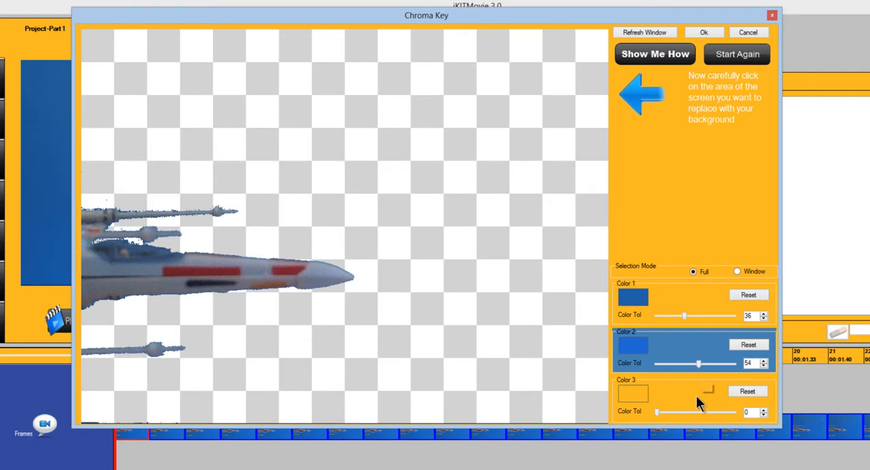
# Sample the blue fringe beside the ship's upper cannon as Color 3 with tolerance 14, accept the key, and apply the background to the frames.
pyautogui.click(696, 396)
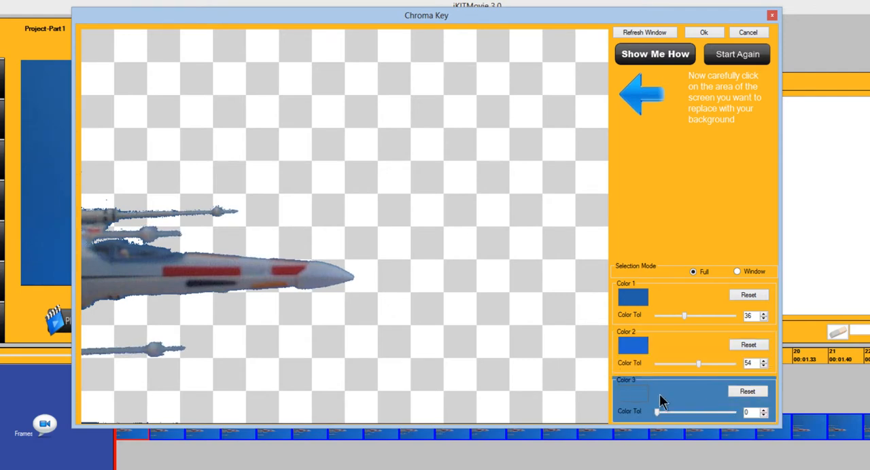
pyautogui.click(122, 216)
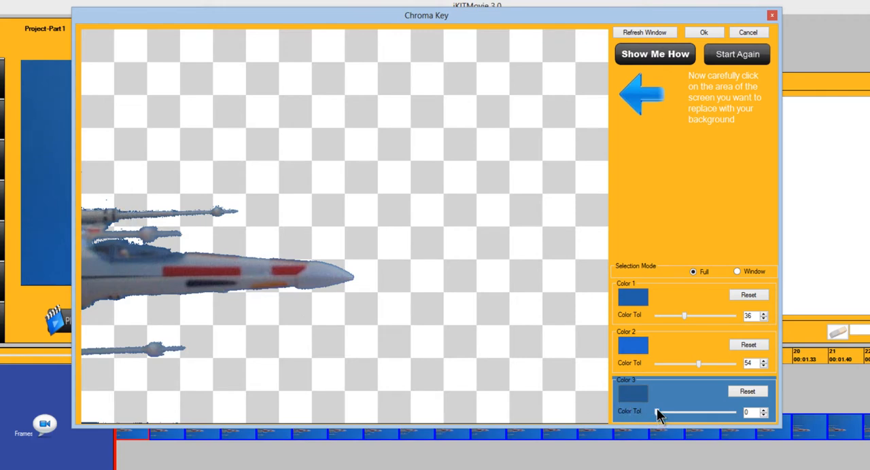
pyautogui.moveTo(657, 413); pyautogui.dragTo(668, 410)
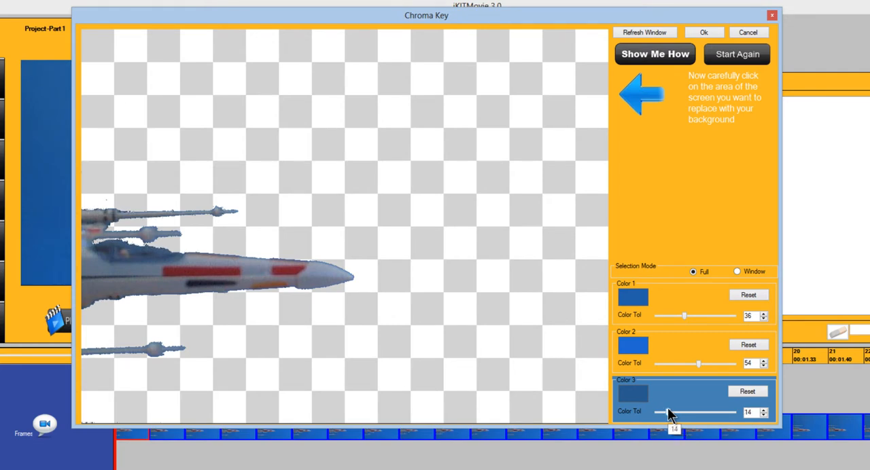
pyautogui.click(713, 31)
pyautogui.click(457, 305)
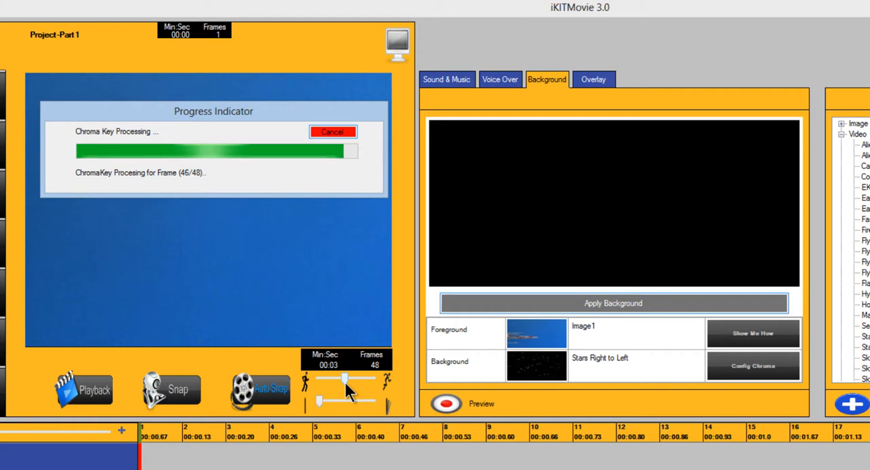
# Play back the animation with its star background, then rewind and scrub through the opening frames.
pyautogui.click(81, 386)
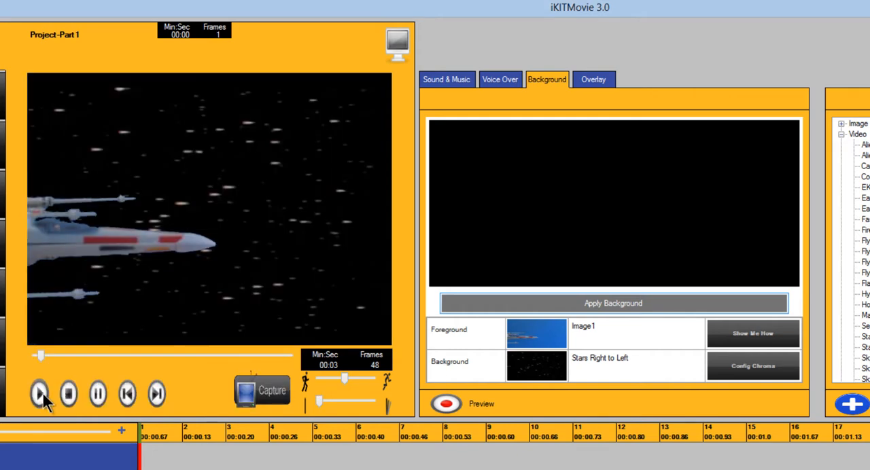
pyautogui.click(39, 394)
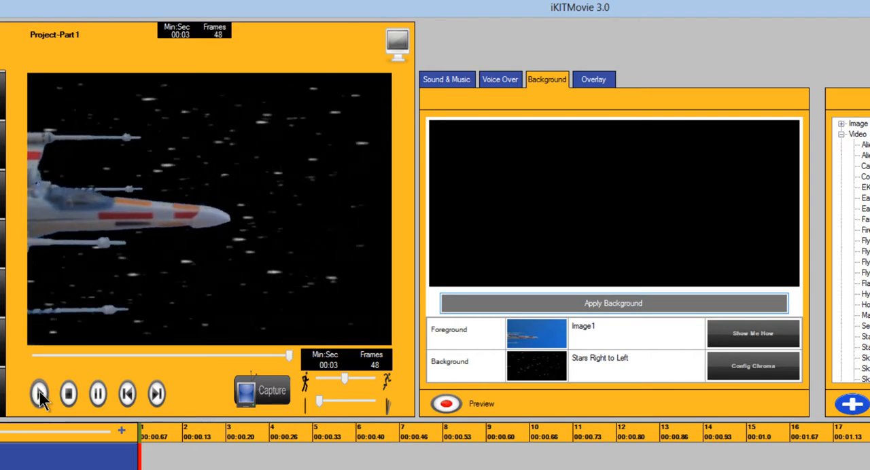
pyautogui.moveTo(291, 354); pyautogui.dragTo(35, 359)
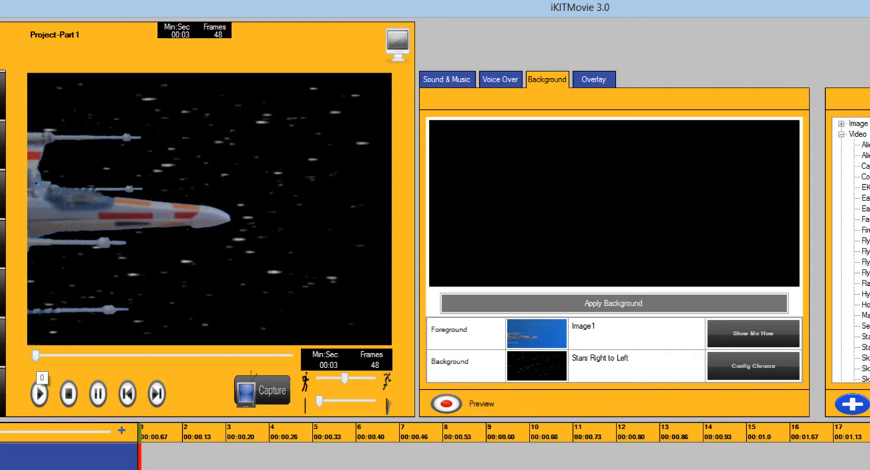
pyautogui.moveTo(35, 355); pyautogui.dragTo(56, 355)
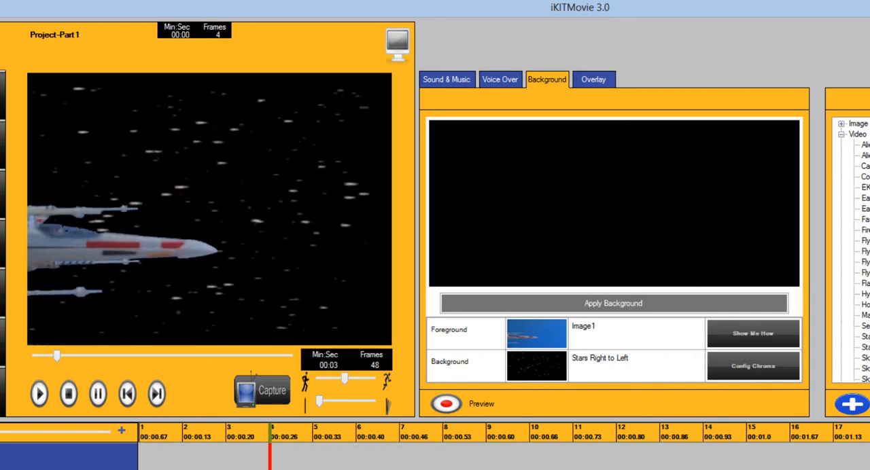
# Advance to frame 5 and save the current project under its existing name.
pyautogui.press('Right')
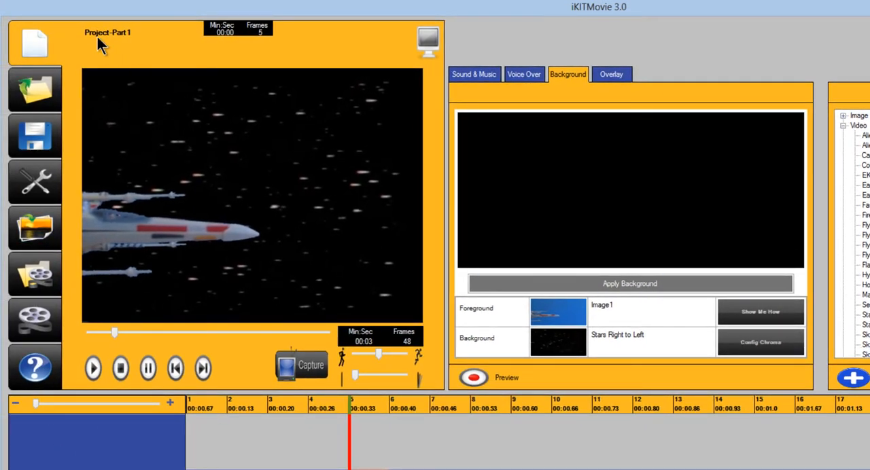
pyautogui.click(44, 140)
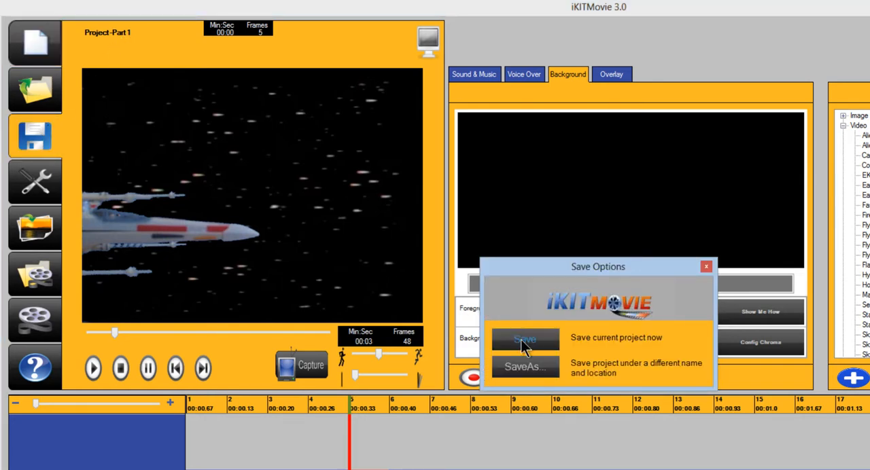
pyautogui.click(524, 343)
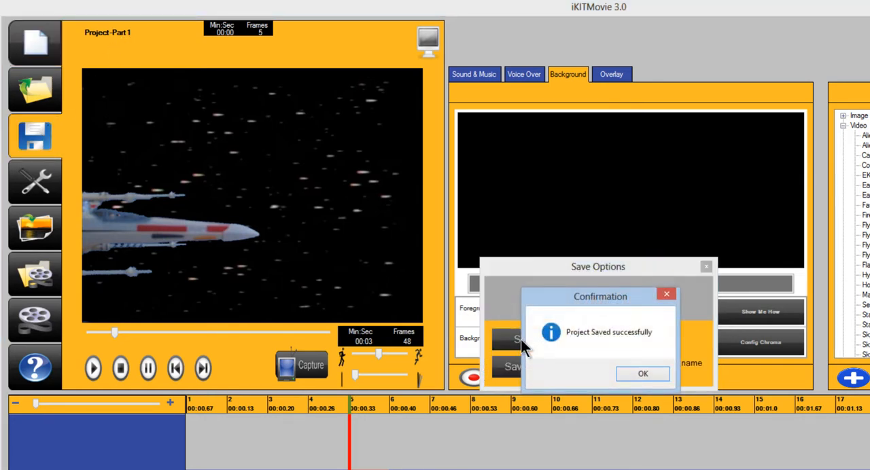
pyautogui.click(642, 376)
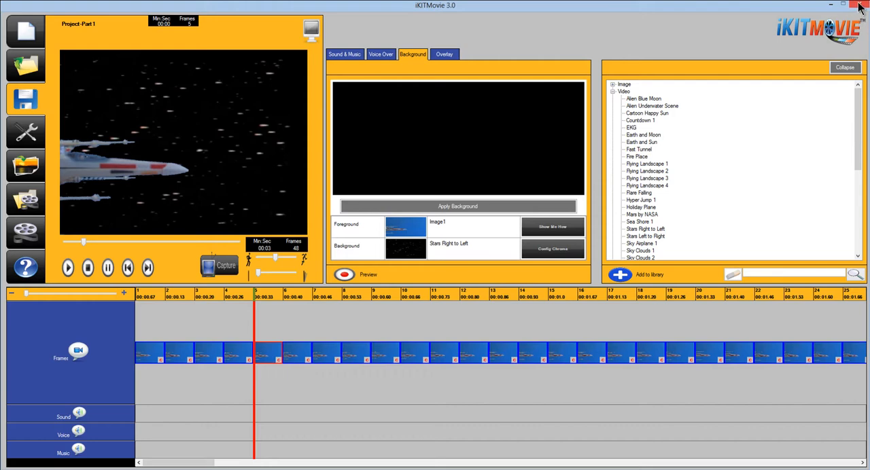
# Close the current project and create a new one named Project-Part2 in the Documents folder.
pyautogui.click(25, 33)
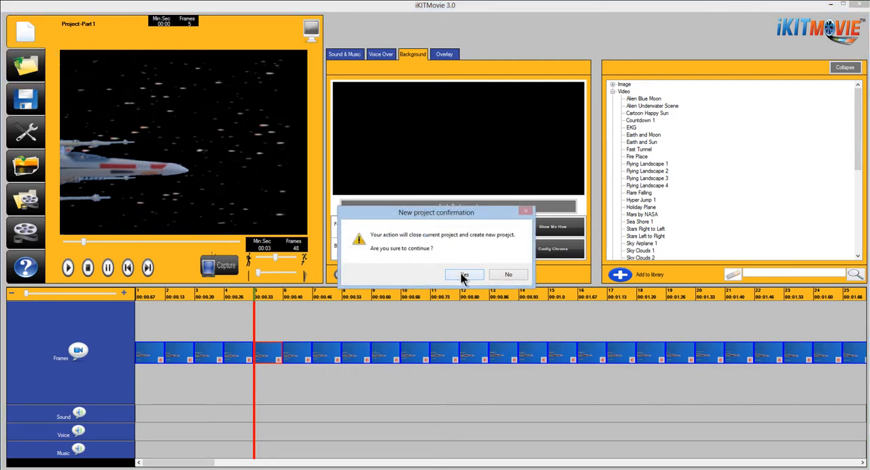
pyautogui.click(462, 275)
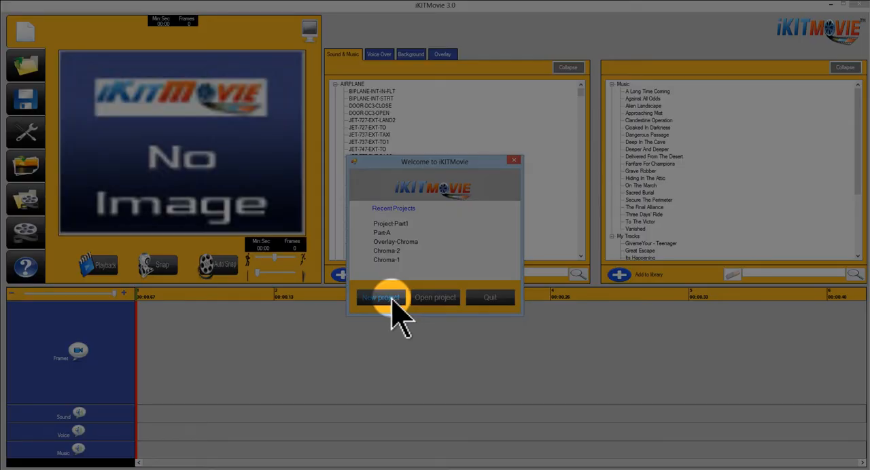
pyautogui.click(392, 299)
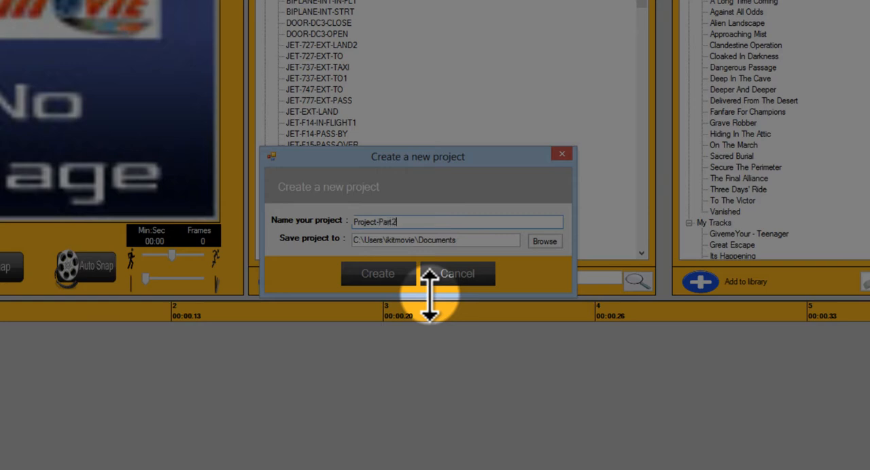
pyautogui.click(382, 274)
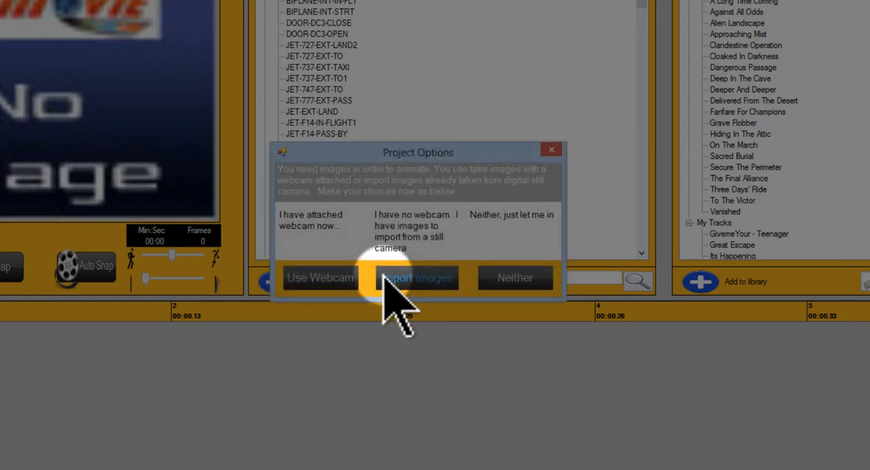
# Choose to import images and browse to the Layered folder inside the Temp folder of Project-Part1.
pyautogui.click(425, 279)
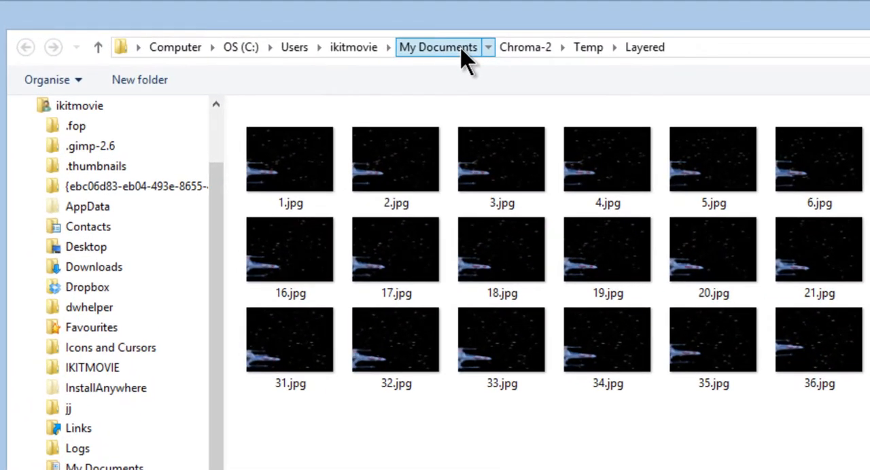
pyautogui.click(462, 51)
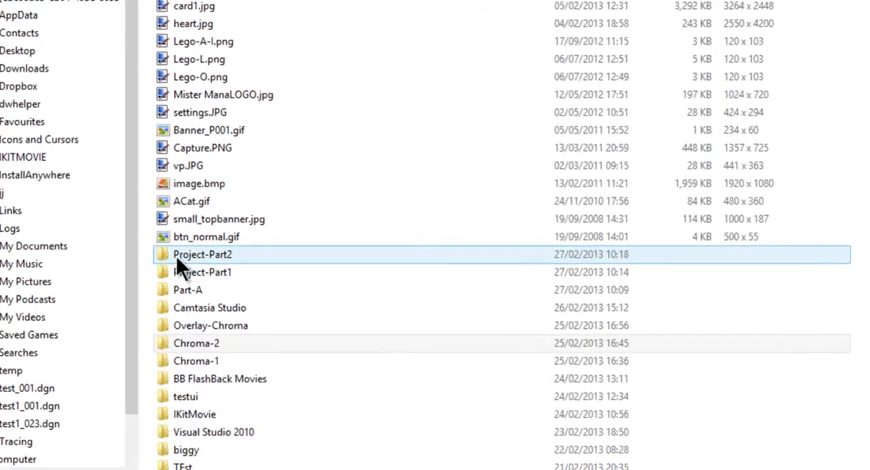
pyautogui.click(165, 272)
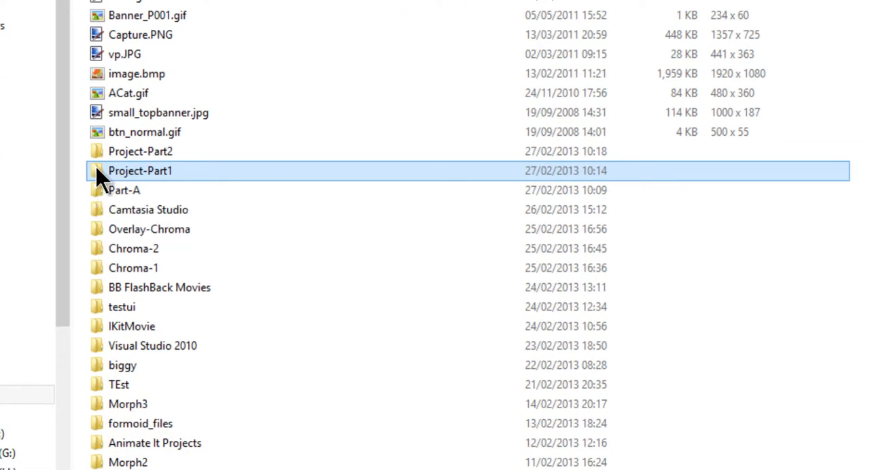
pyautogui.doubleClick(96, 171)
pyautogui.click(139, 49)
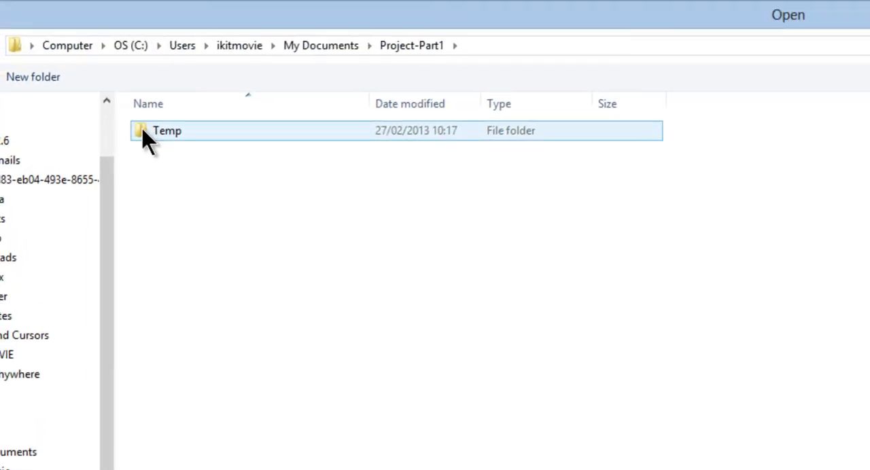
pyautogui.doubleClick(146, 139)
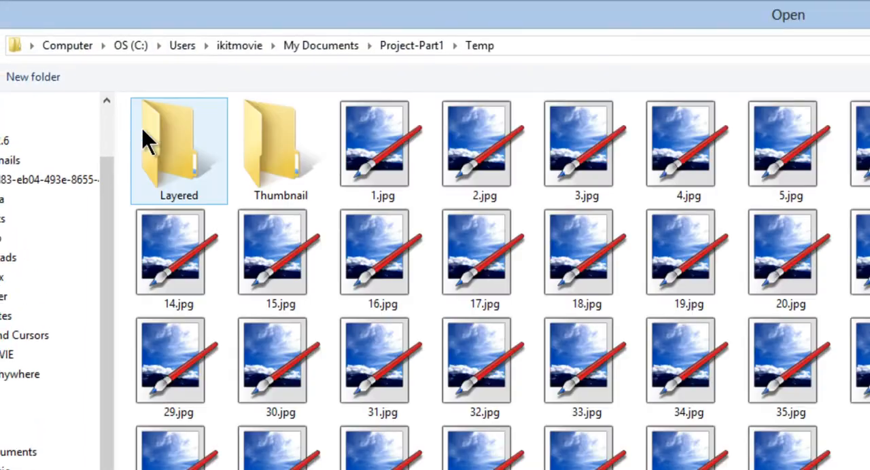
pyautogui.doubleClick(170, 155)
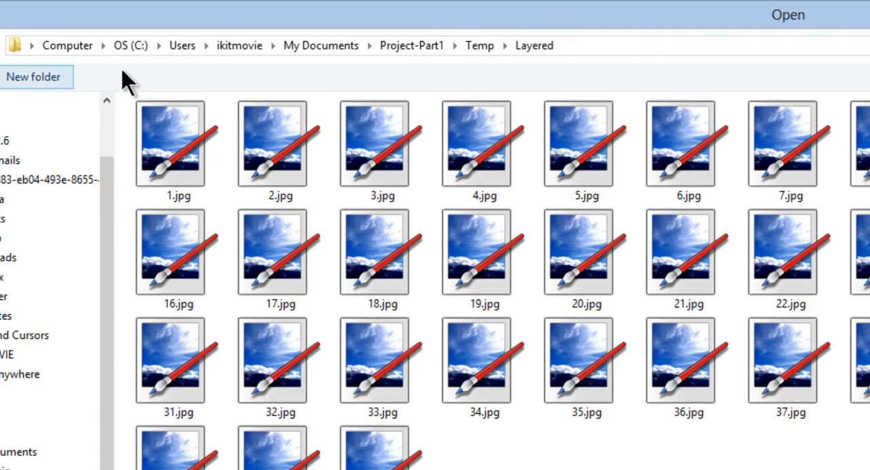
# Import all the layered frames, 1.jpg through 48.jpg, into the new project.
pyautogui.click(180, 160)
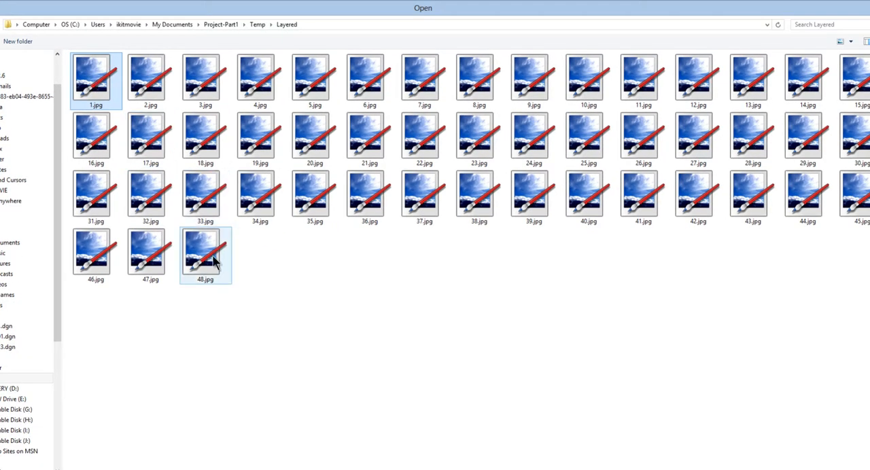
pyautogui.keyDown('shift'); pyautogui.click(214, 261); pyautogui.keyUp('shift')
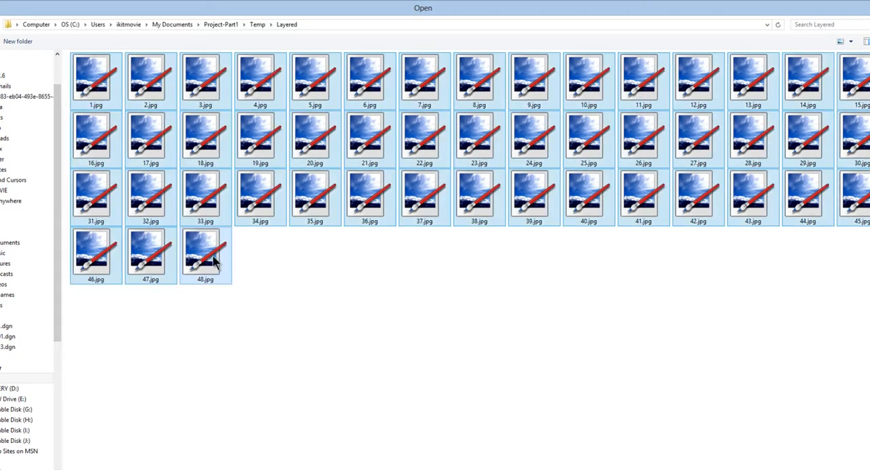
pyautogui.press('Return')
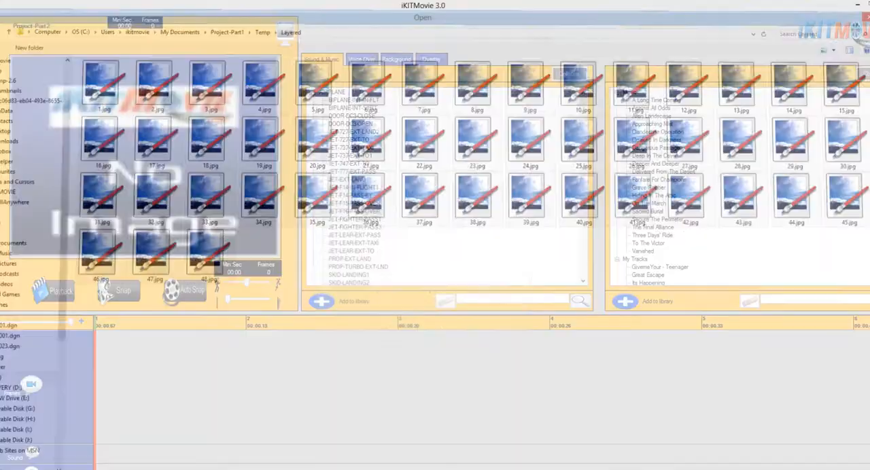
pyautogui.click(390, 334)
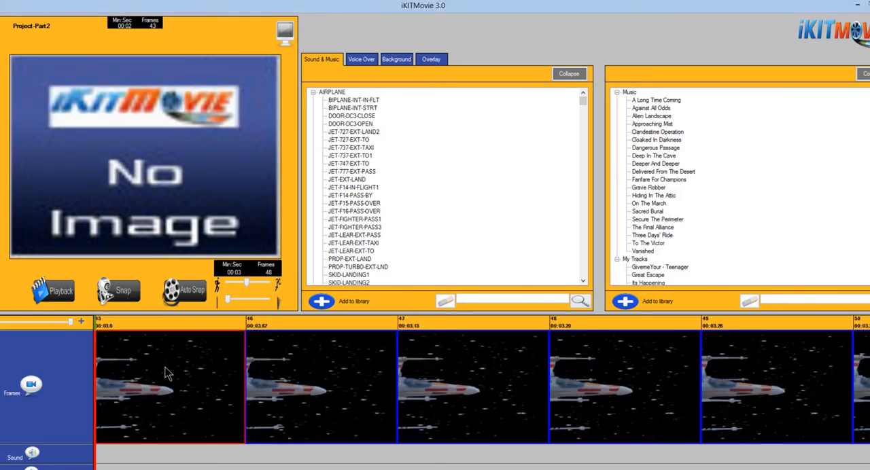
# Switch the preview to playback mode and open frame 4 for adding an overlay.
pyautogui.moveTo(70, 322); pyautogui.dragTo(50, 321)
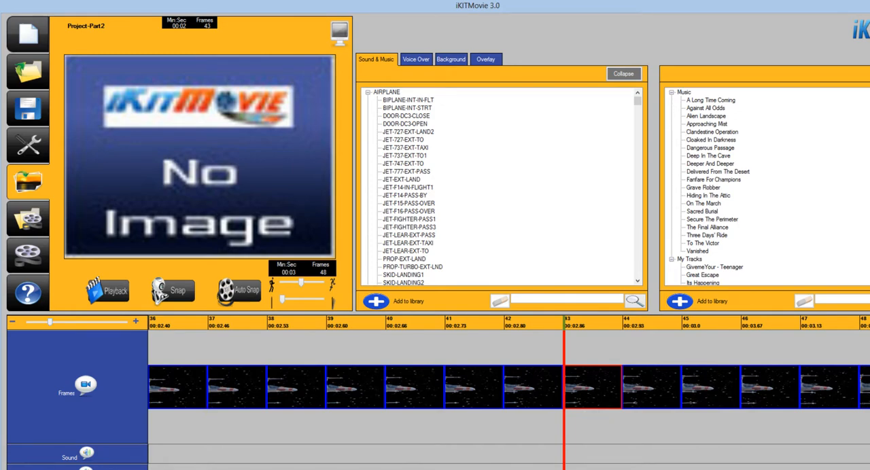
pyautogui.moveTo(272, 467); pyautogui.dragTo(188, 466)
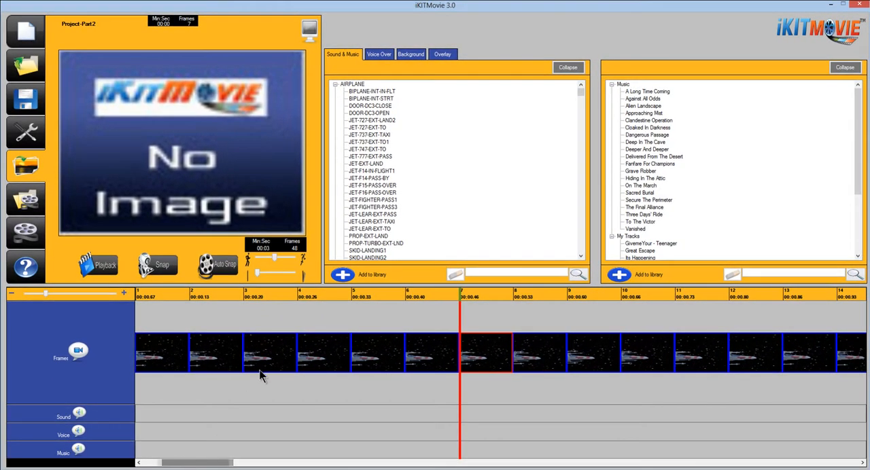
pyautogui.click(266, 364)
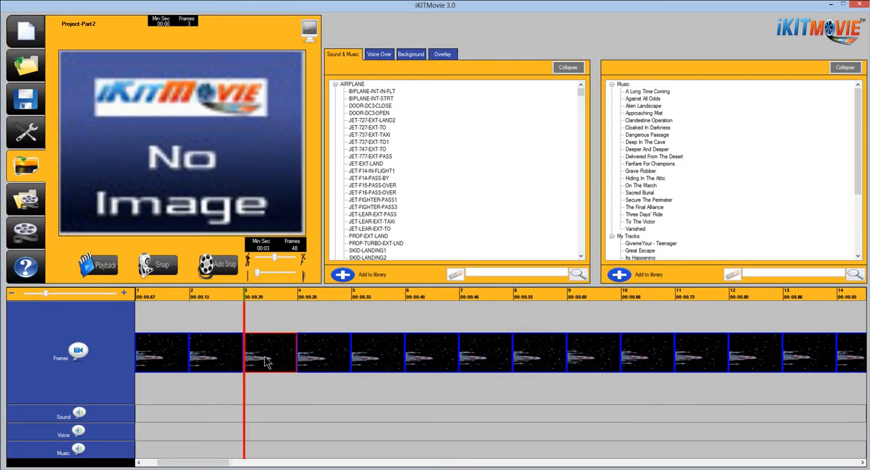
pyautogui.click(115, 270)
pyautogui.click(319, 352)
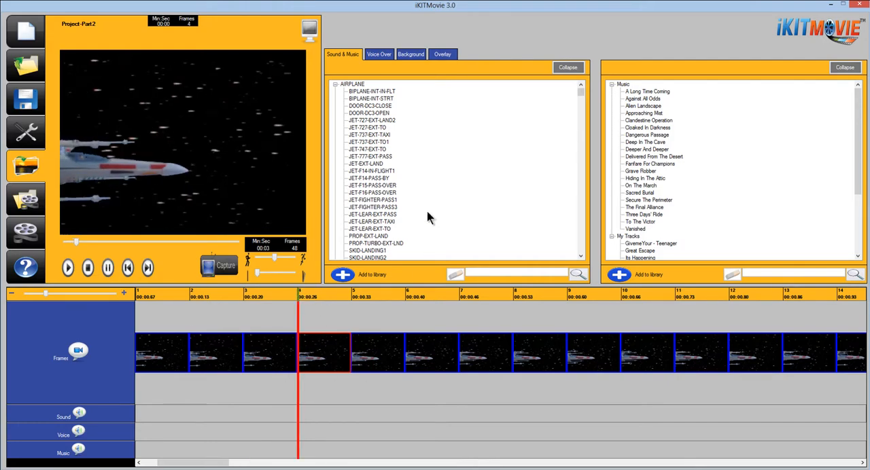
pyautogui.rightClick(329, 342)
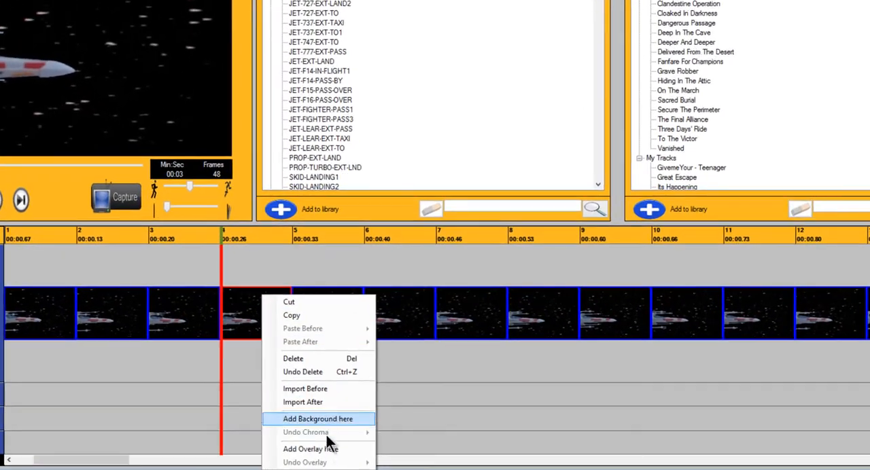
pyautogui.click(331, 449)
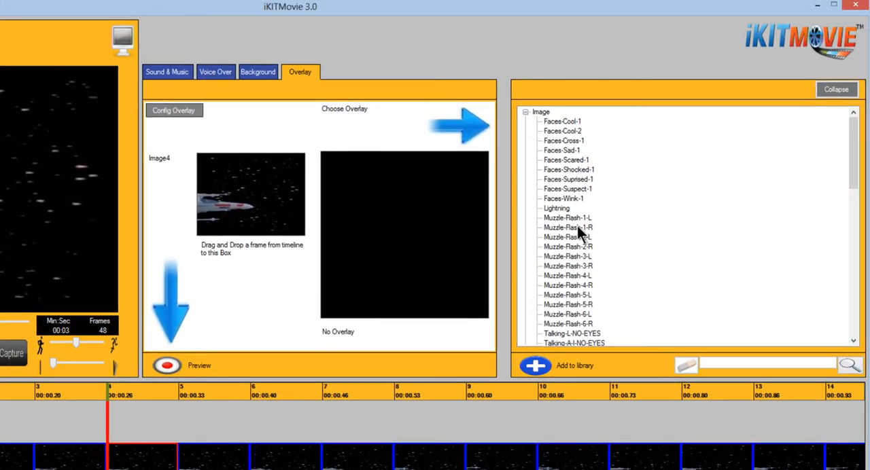
# Compare the muzzle flash images in the overlay library and choose Muzzle-Flash-1-L.
pyautogui.click(577, 222)
pyautogui.click(575, 230)
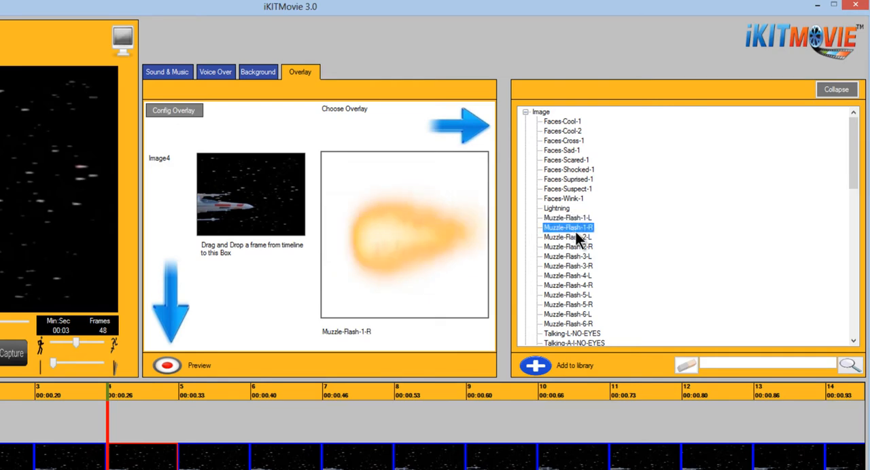
pyautogui.click(576, 223)
pyautogui.click(577, 235)
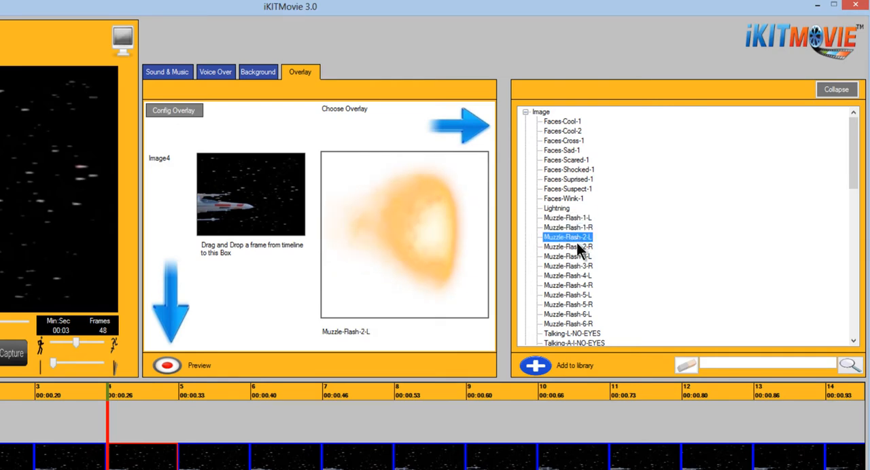
pyautogui.click(576, 247)
pyautogui.click(572, 258)
pyautogui.click(570, 266)
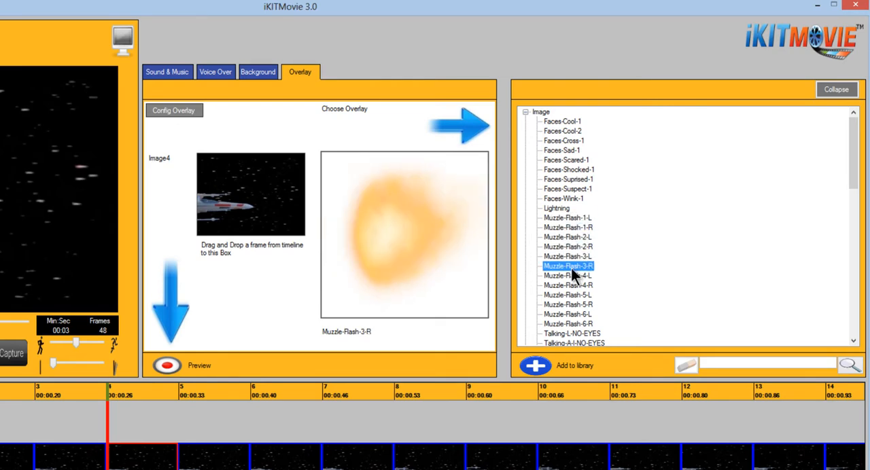
pyautogui.click(572, 276)
pyautogui.click(573, 237)
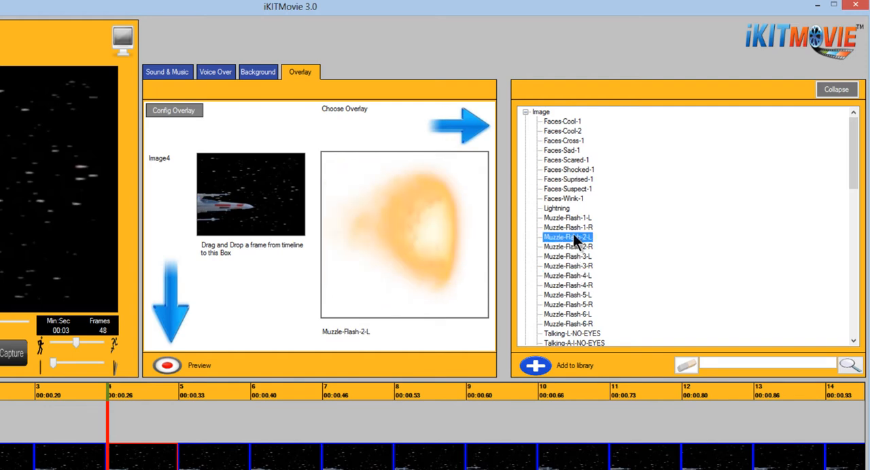
pyautogui.click(573, 227)
pyautogui.click(573, 218)
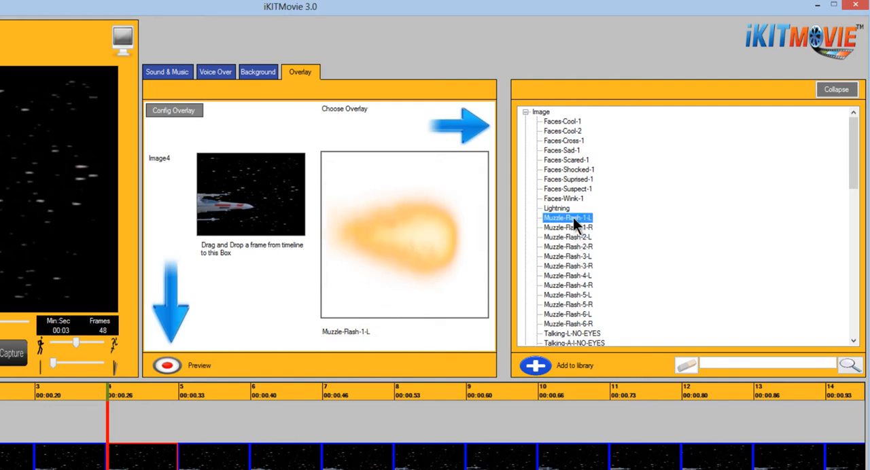
# Configure the overlay by placing the muzzle flash just ahead of the ship's upper cannon and shrinking it to a small bolt.
pyautogui.click(169, 109)
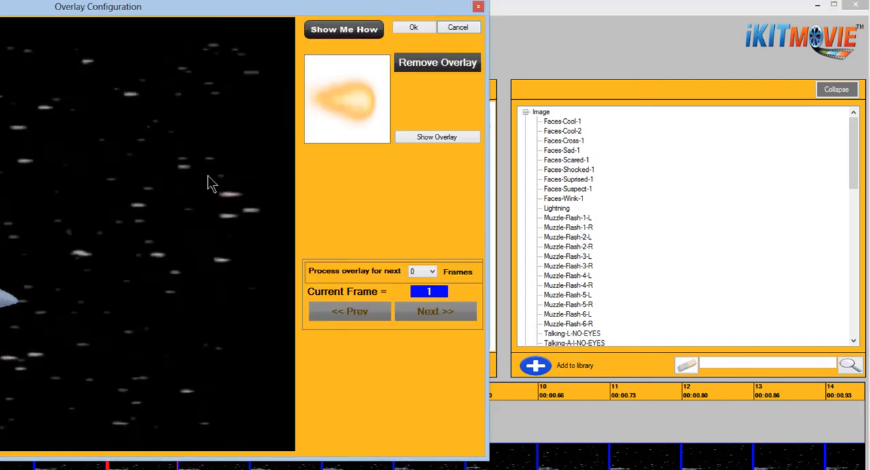
pyautogui.moveTo(188, 21); pyautogui.dragTo(326, 34)
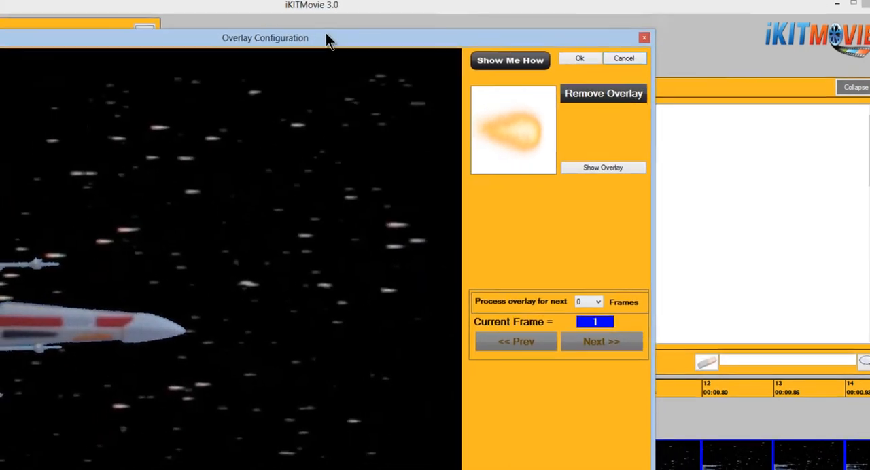
pyautogui.moveTo(604, 146); pyautogui.dragTo(252, 255)
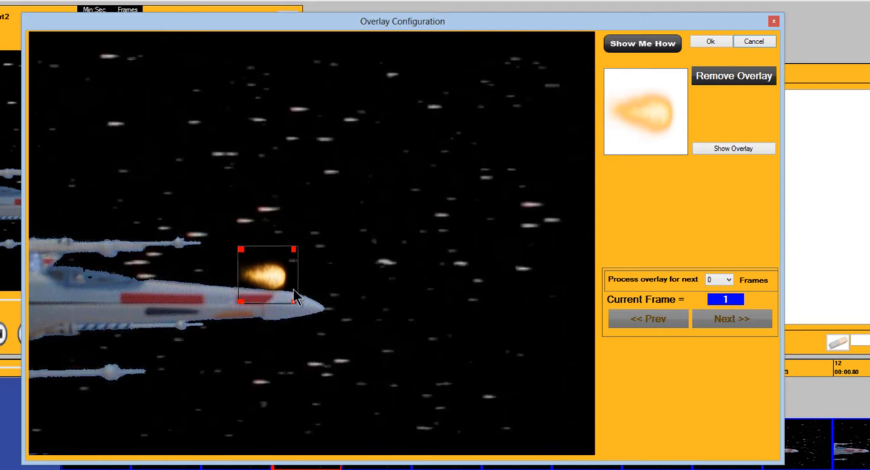
pyautogui.moveTo(293, 300); pyautogui.dragTo(248, 246)
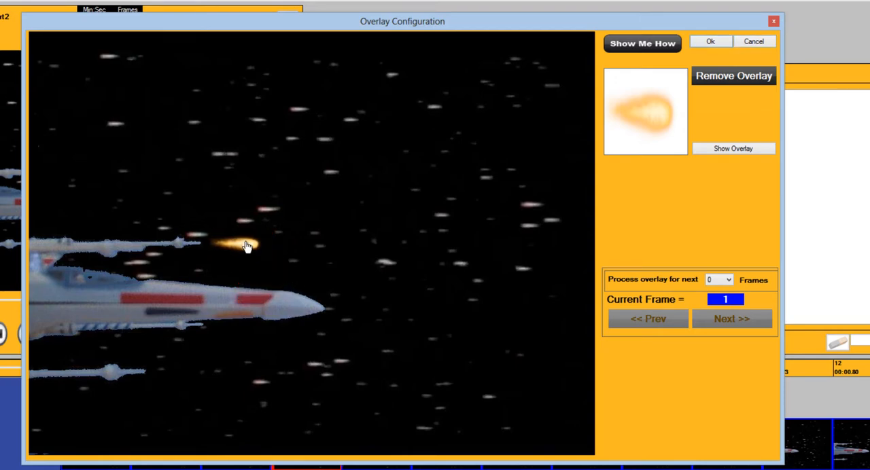
pyautogui.click(247, 246)
pyautogui.moveTo(265, 254); pyautogui.dragTo(249, 255)
# Process the overlay for the next 2 frames and shift the bolt farther ahead of the ship in overlay frame 2.
pyautogui.click(727, 276)
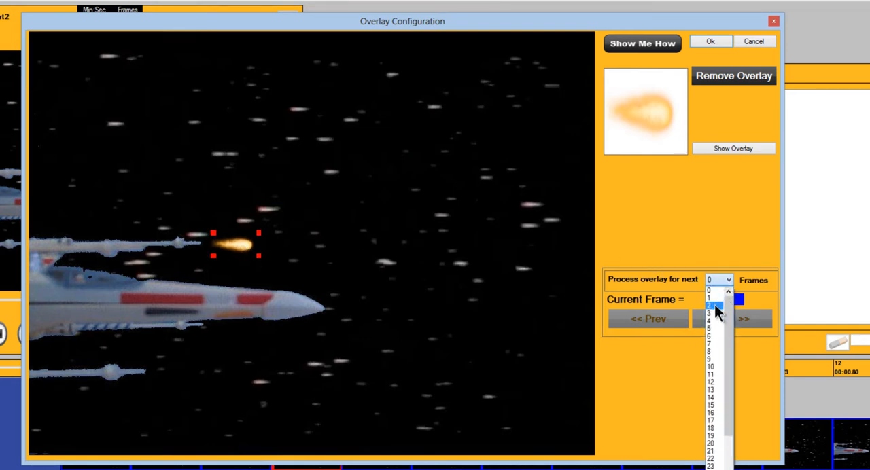
pyautogui.click(714, 305)
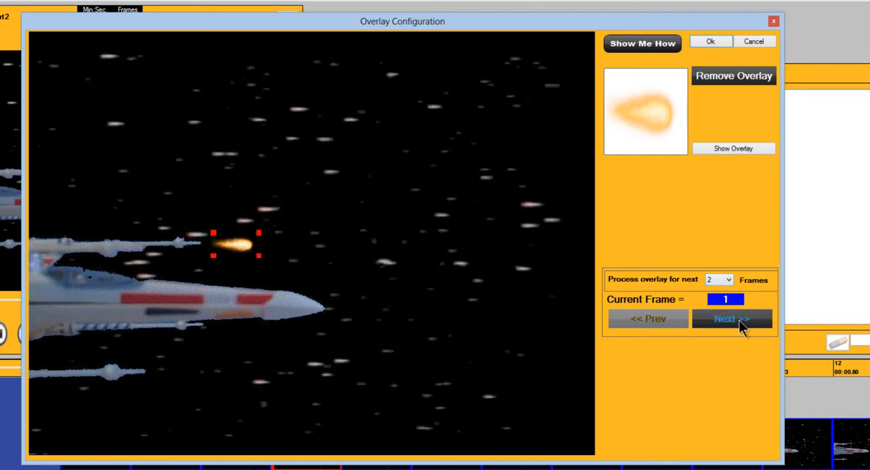
pyautogui.click(741, 326)
pyautogui.click(740, 326)
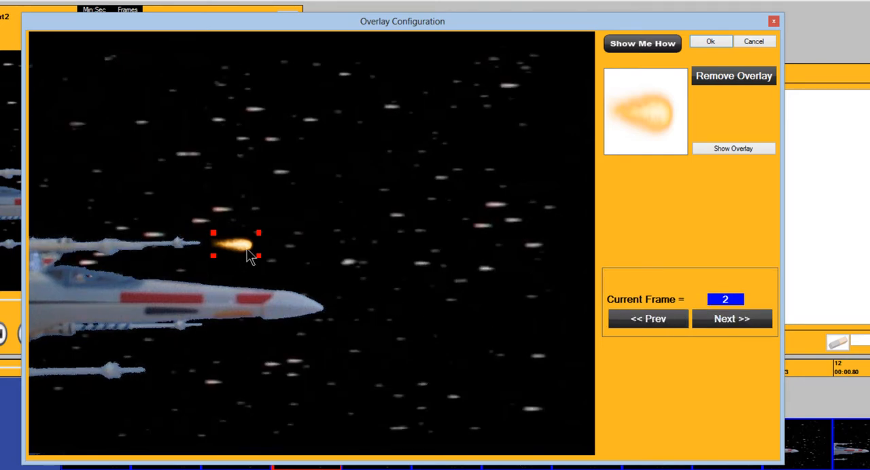
pyautogui.moveTo(244, 249); pyautogui.dragTo(381, 251)
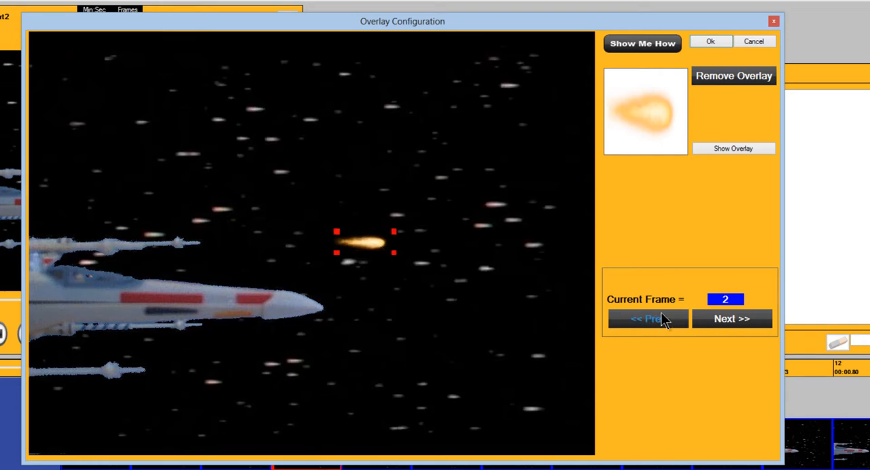
# Shift the bolt to the picture's far edge ahead of the ship in overlay frame 3 and play back the applied overlay.
pyautogui.click(723, 320)
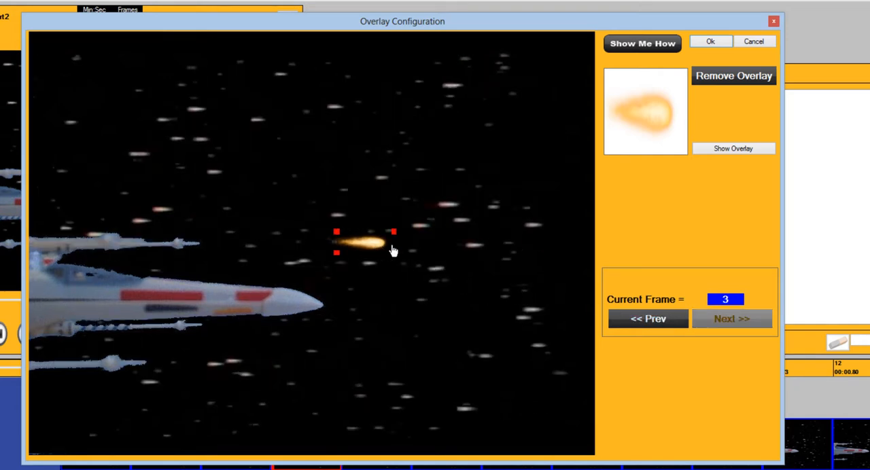
pyautogui.moveTo(393, 250); pyautogui.dragTo(578, 250)
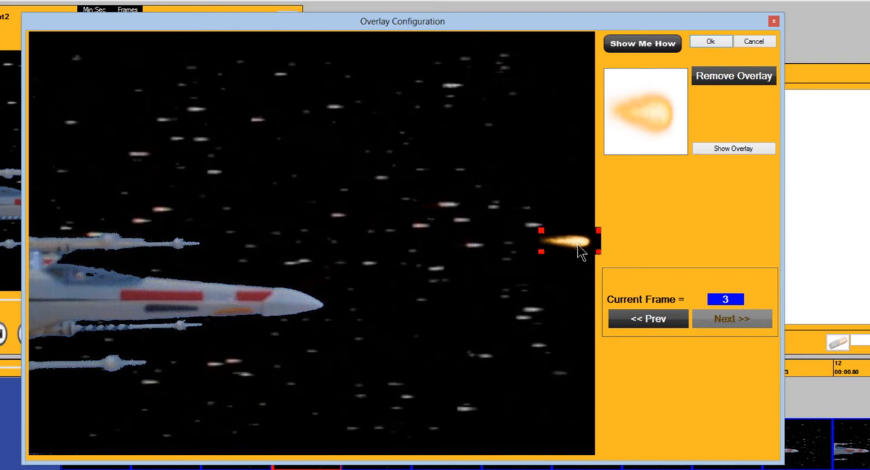
pyautogui.click(714, 42)
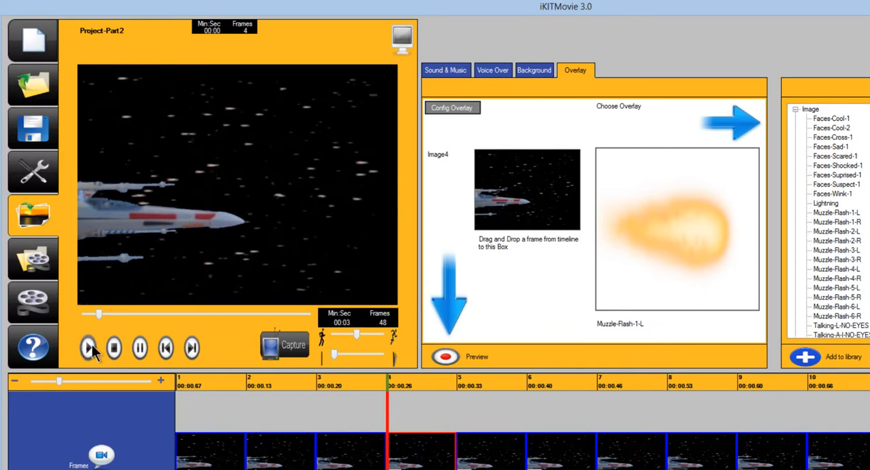
pyautogui.click(89, 348)
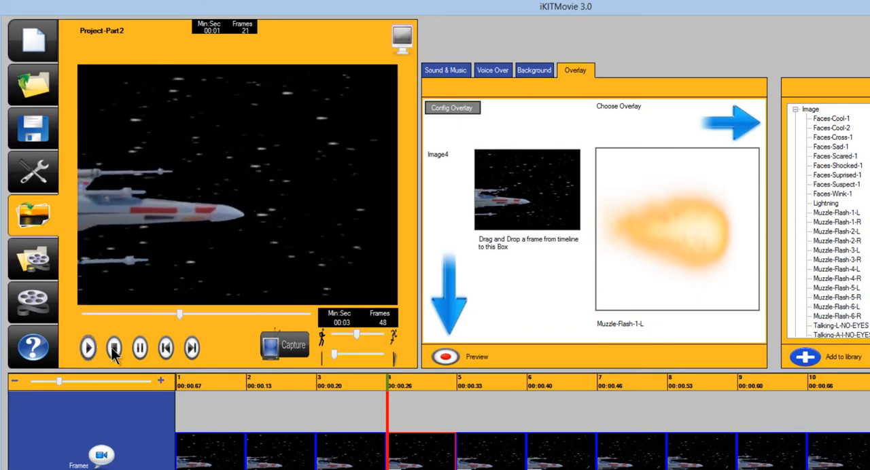
pyautogui.click(114, 348)
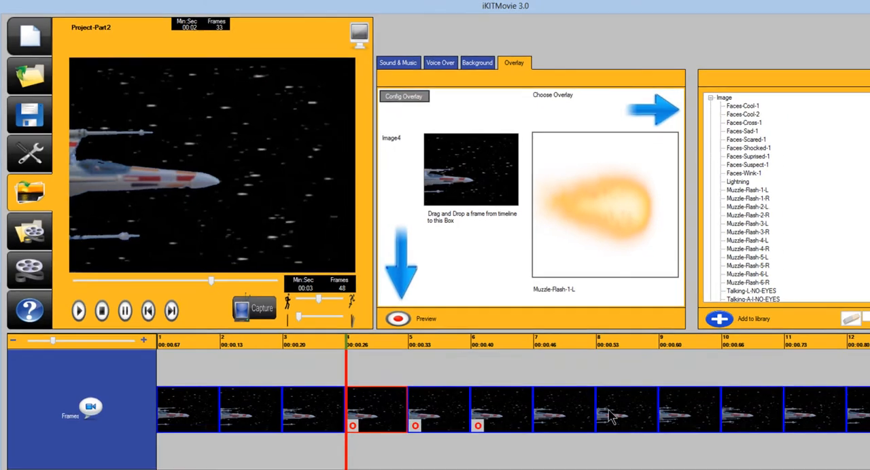
# Load frame 8 as the overlay target and open its overlay configuration.
pyautogui.click(657, 440)
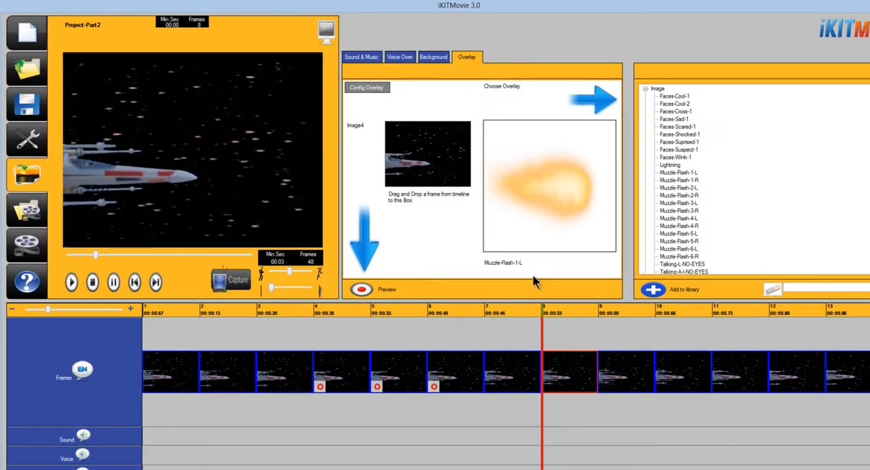
pyautogui.rightClick(560, 358)
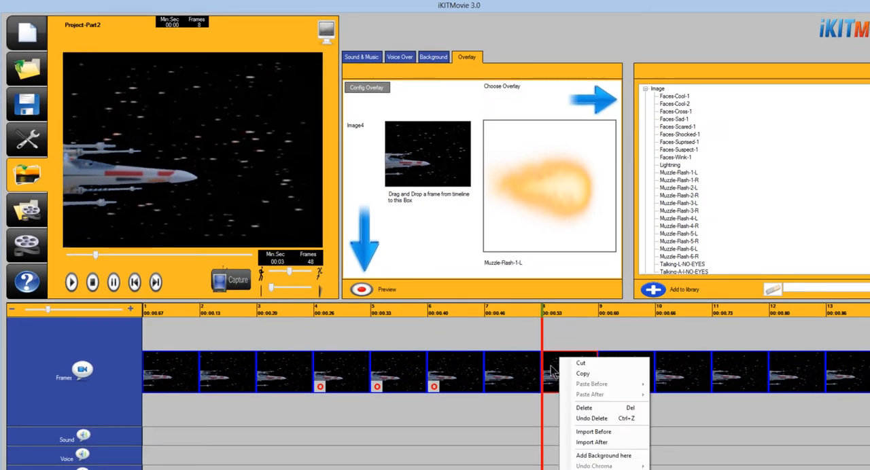
pyautogui.click(555, 377)
pyautogui.moveTo(467, 253); pyautogui.dragTo(417, 169)
pyautogui.click(382, 88)
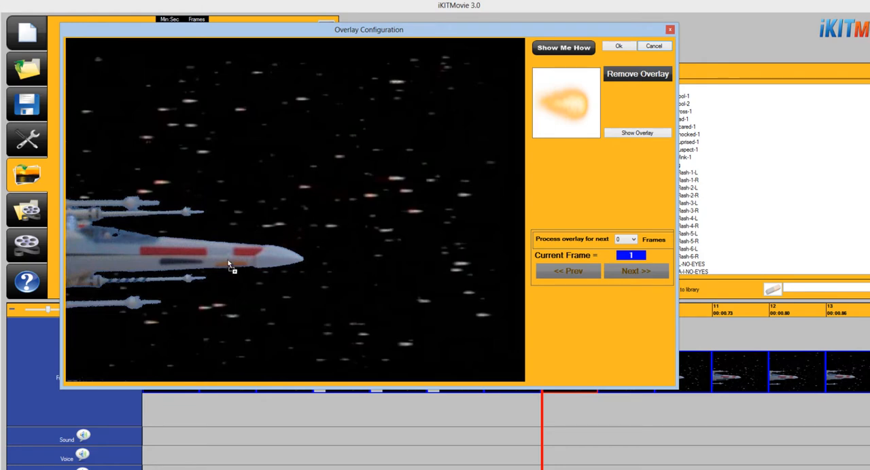
# Place the muzzle flash just ahead of the ship's lowest cannon and shrink it to a small bolt.
pyautogui.moveTo(217, 281); pyautogui.dragTo(219, 279)
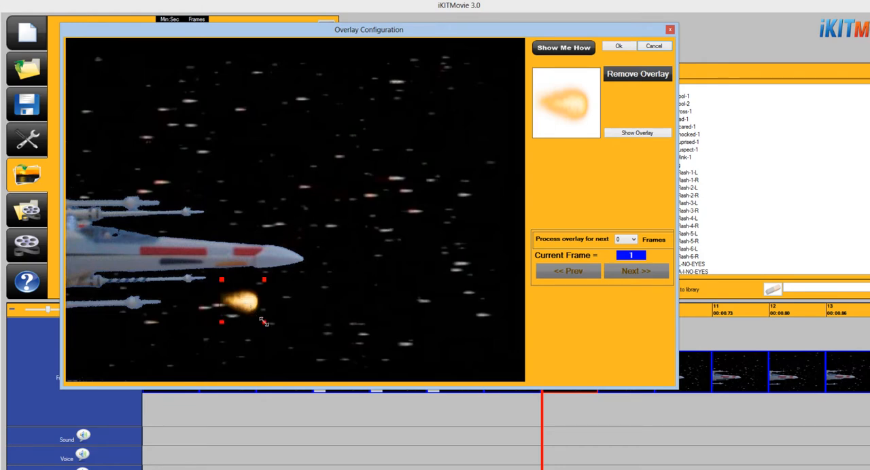
pyautogui.moveTo(264, 322); pyautogui.dragTo(205, 306)
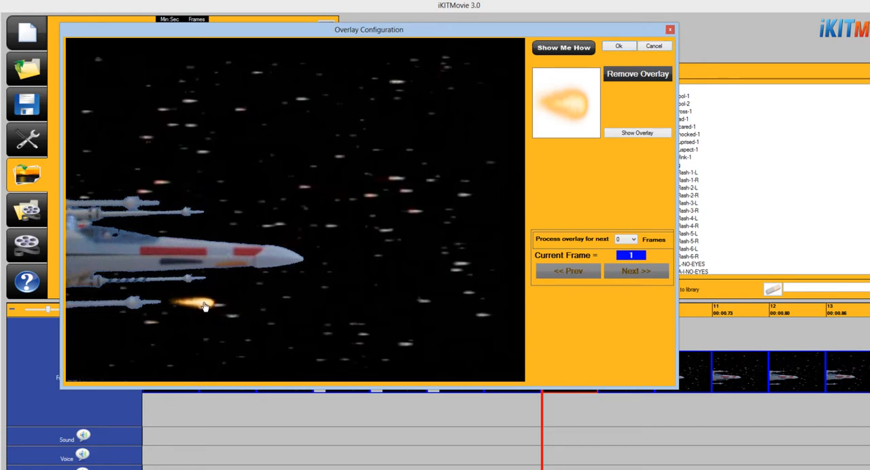
pyautogui.click(204, 304)
# Process the lower cannon's overlay for the next 2 frames and move the bolt past the ship's nose in overlay frame 2.
pyautogui.click(634, 239)
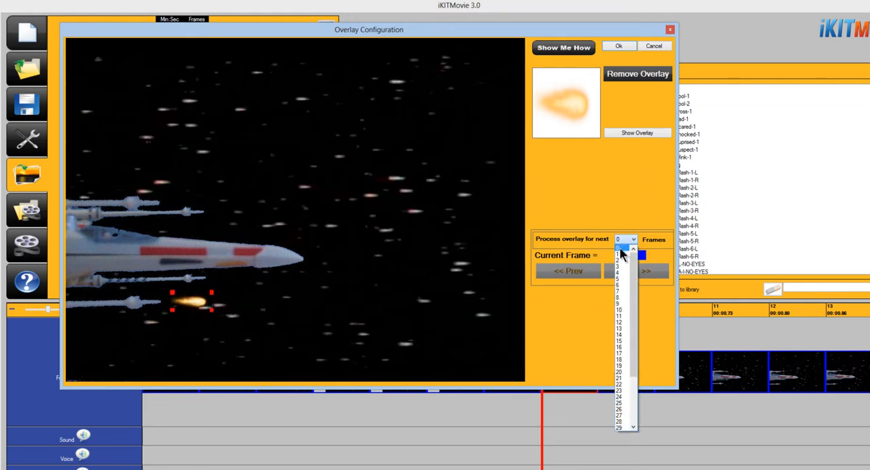
pyautogui.click(626, 265)
pyautogui.click(638, 272)
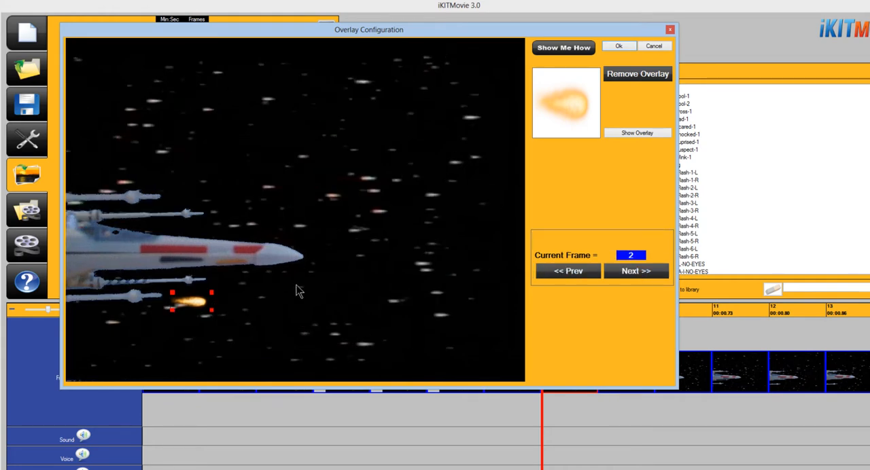
pyautogui.moveTo(204, 307); pyautogui.dragTo(358, 311)
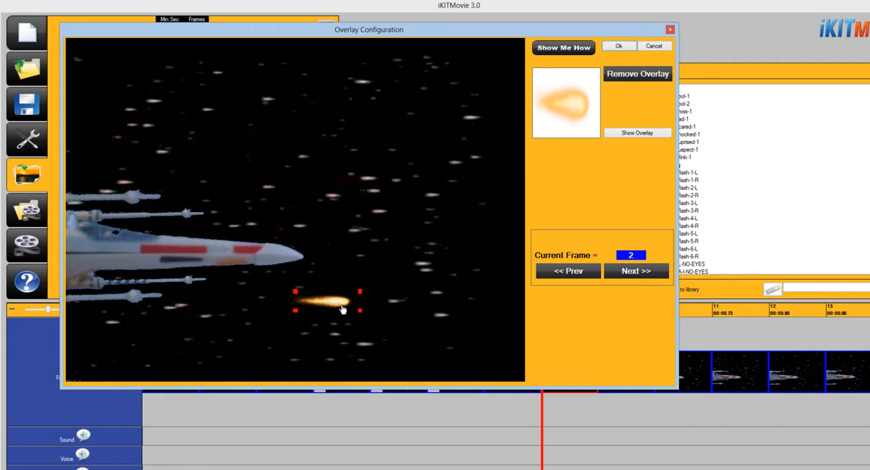
# Move the lower cannon's bolt to the picture's far edge in overlay frame 3, then apply the overlay and preview the movie.
pyautogui.click(631, 273)
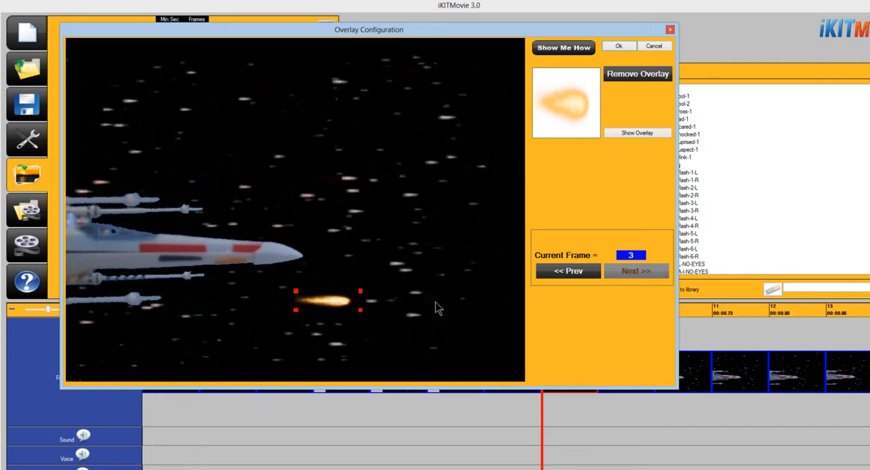
pyautogui.moveTo(343, 309); pyautogui.dragTo(523, 307)
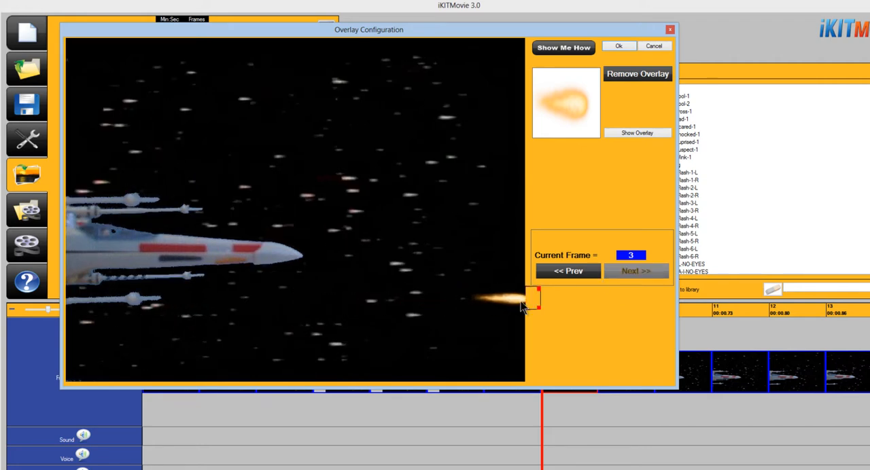
pyautogui.click(618, 47)
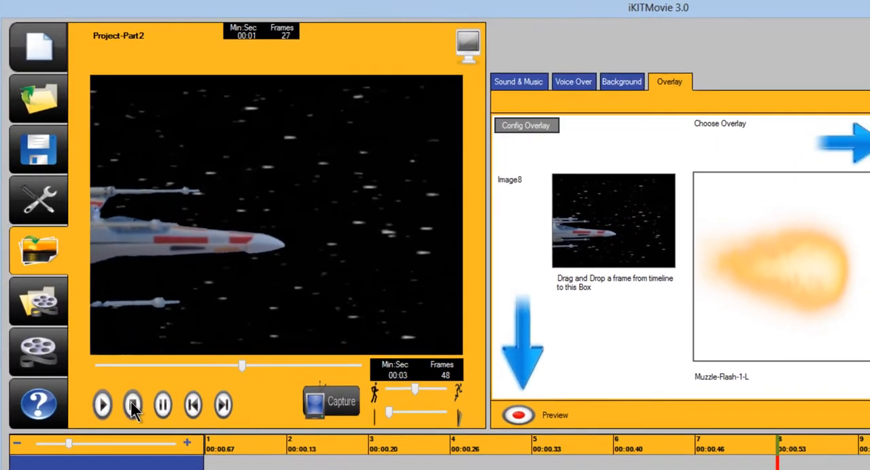
pyautogui.click(131, 402)
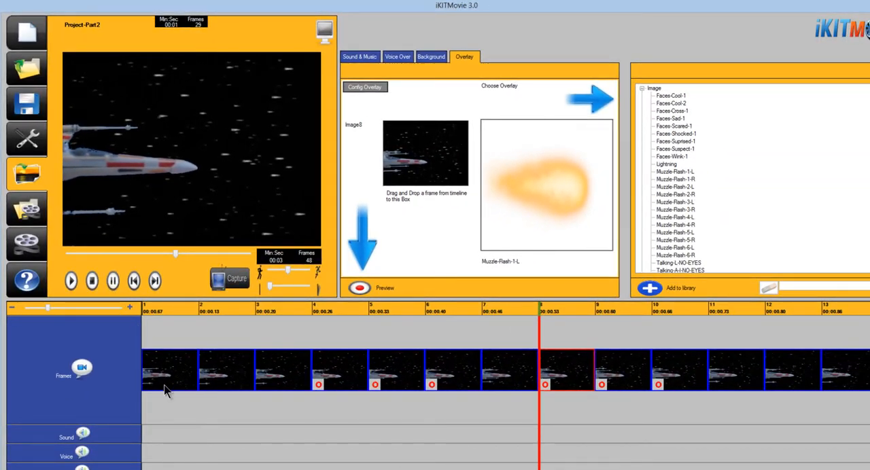
# Load frame 13 as the overlay target and open its overlay configuration.
pyautogui.moveTo(174, 468); pyautogui.dragTo(244, 466)
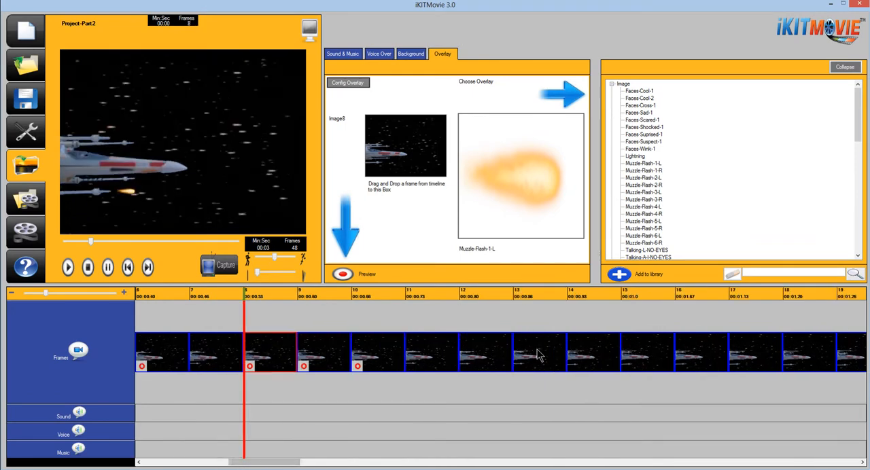
pyautogui.click(541, 359)
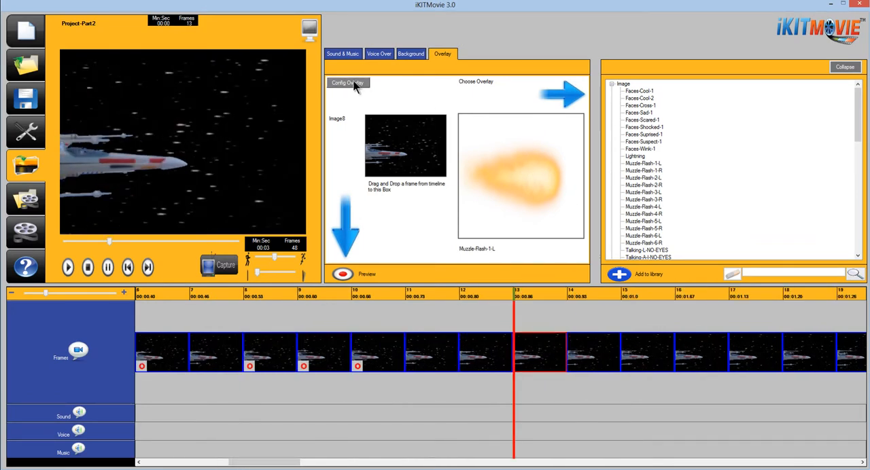
pyautogui.moveTo(418, 179); pyautogui.dragTo(415, 159)
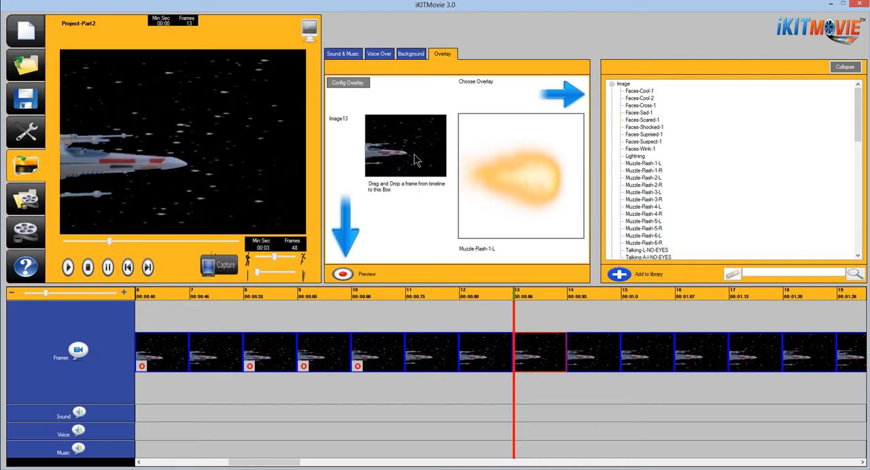
pyautogui.click(347, 83)
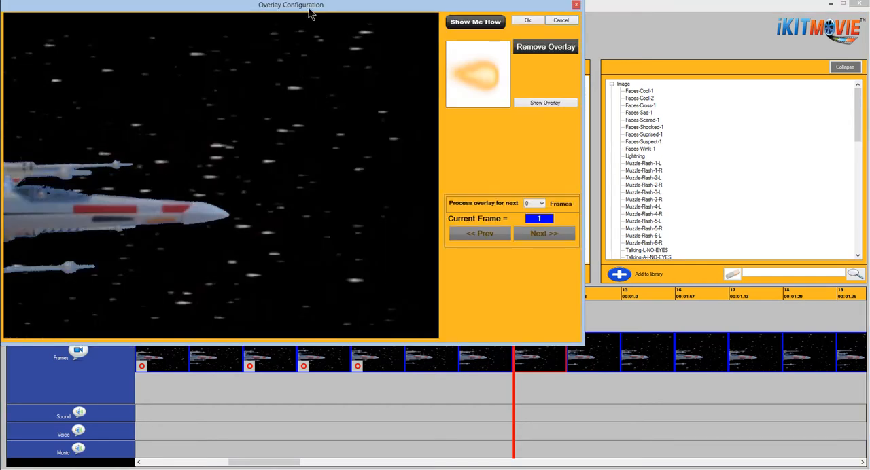
# Place the muzzle flash by the tip of the ship's upper cannon in frame 13 and shrink it to a small bolt.
pyautogui.moveTo(309, 9); pyautogui.dragTo(448, 48)
pyautogui.moveTo(633, 117); pyautogui.dragTo(487, 178)
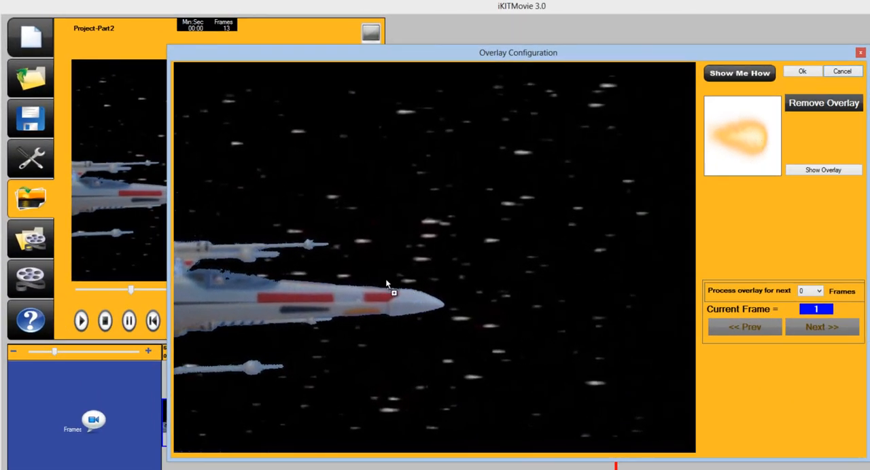
pyautogui.moveTo(386, 284); pyautogui.dragTo(361, 270)
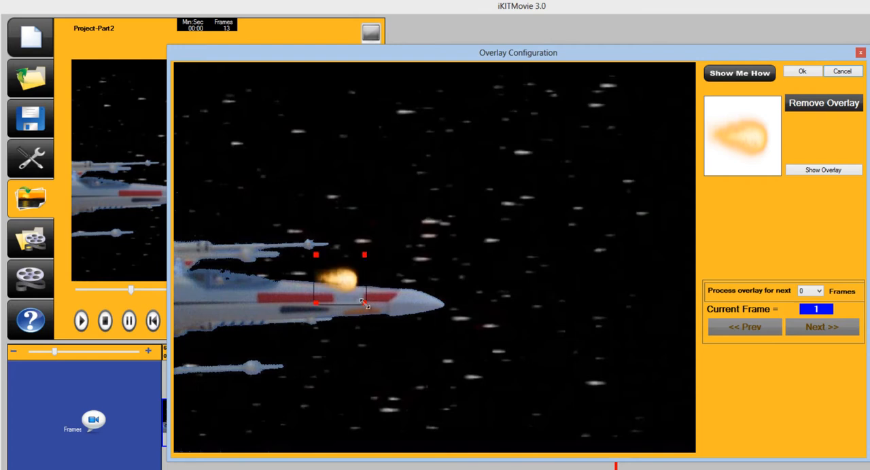
pyautogui.moveTo(364, 304); pyautogui.dragTo(329, 259)
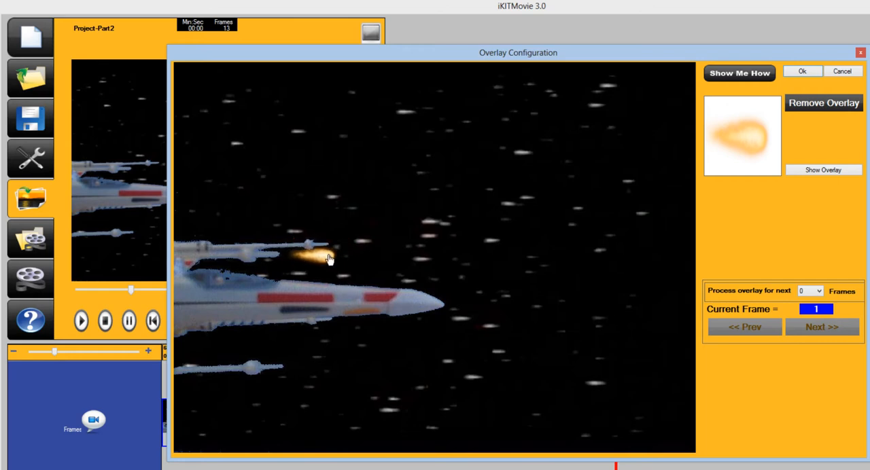
# Process frame 13's overlay for the next 2 frames and move the bolt ahead of the ship's nose in overlay frame 2.
pyautogui.click(821, 291)
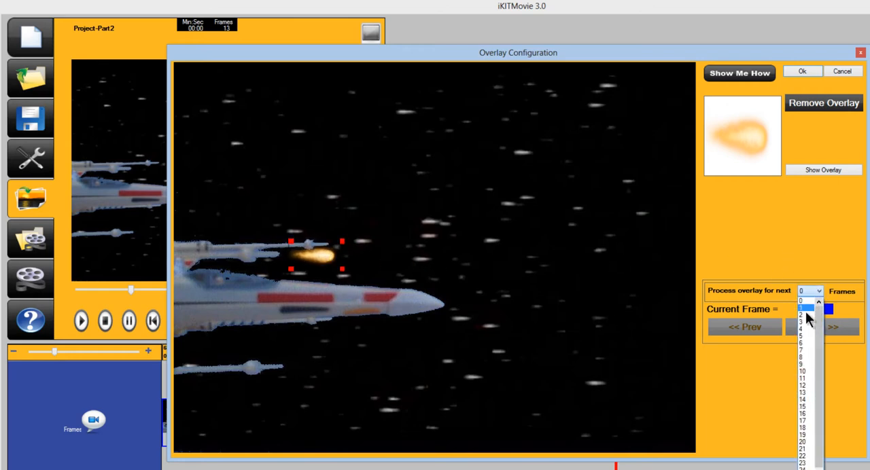
pyautogui.click(808, 319)
pyautogui.click(822, 329)
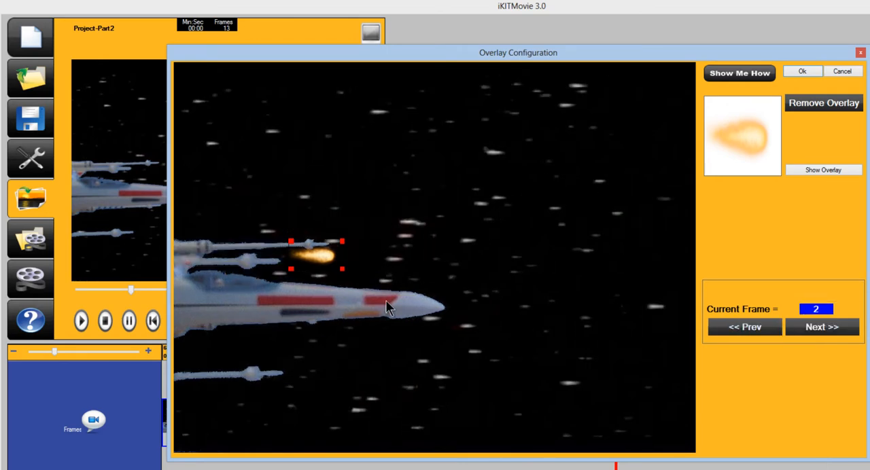
pyautogui.moveTo(328, 261); pyautogui.dragTo(515, 265)
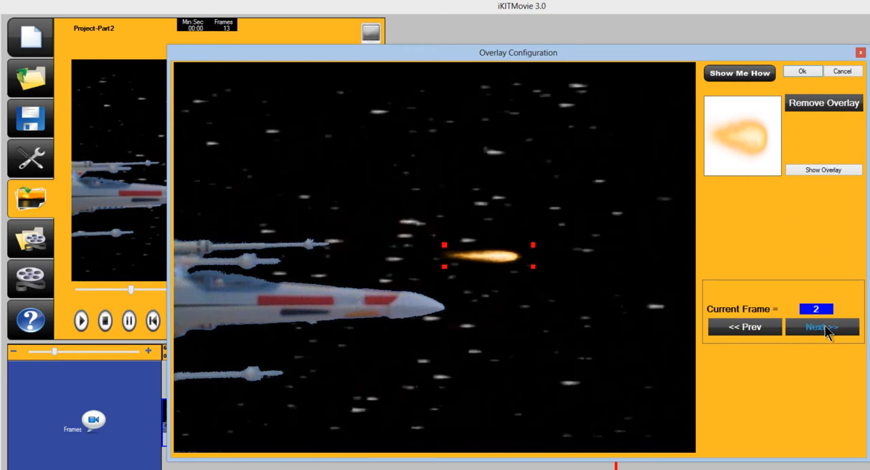
# Move the upper cannon's bolt partly past the picture's far edge in overlay frame 3 and apply the overlay.
pyautogui.click(822, 328)
pyautogui.moveTo(515, 268); pyautogui.dragTo(692, 273)
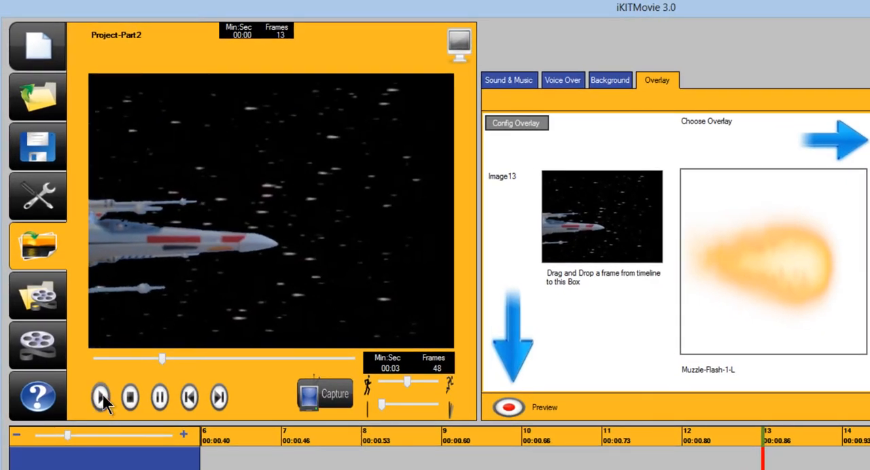
pyautogui.click(100, 397)
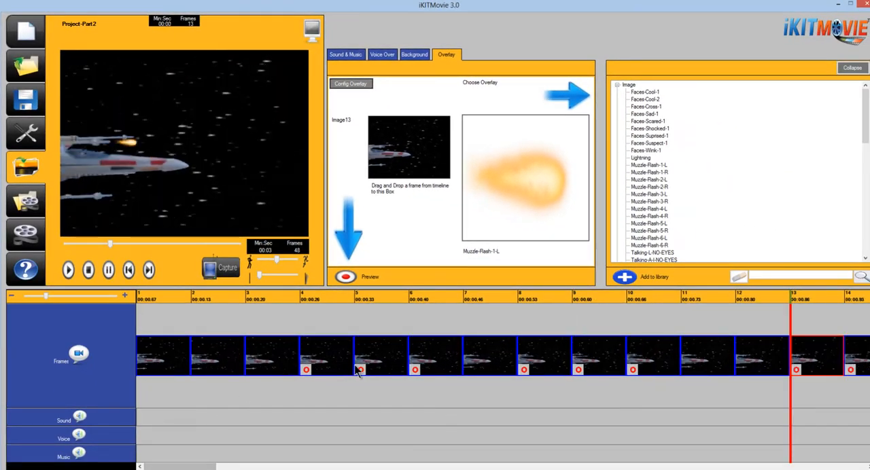
# Select frame 4, collapse the sound effects library and search it for SCI.
pyautogui.click(339, 362)
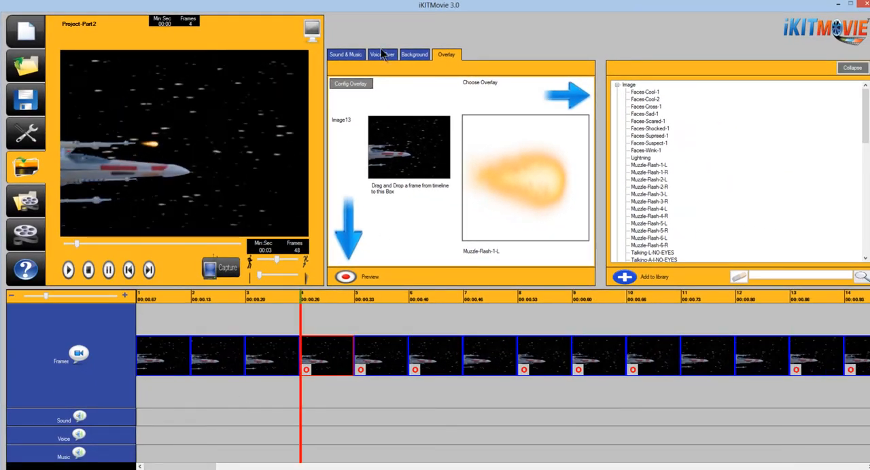
pyautogui.click(343, 55)
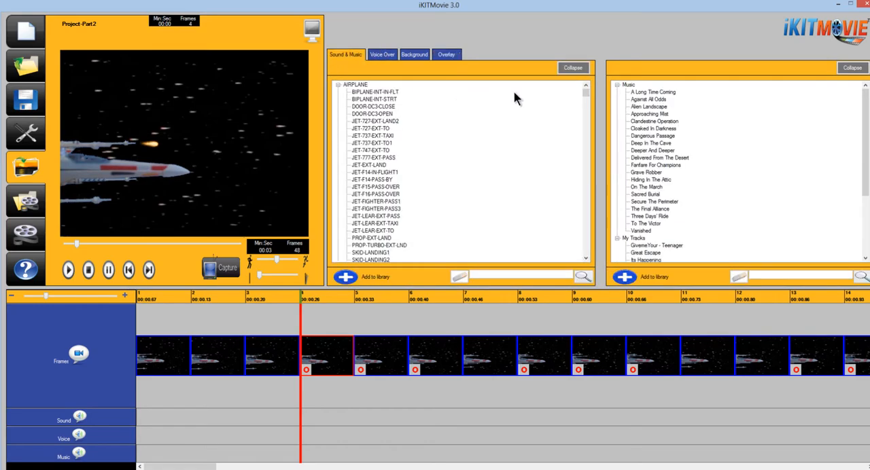
pyautogui.click(573, 68)
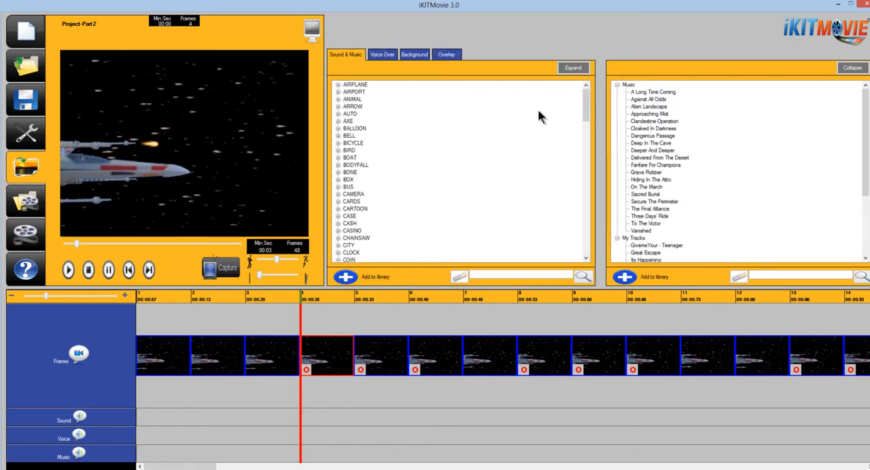
pyautogui.click(498, 275)
pyautogui.write('SCI')
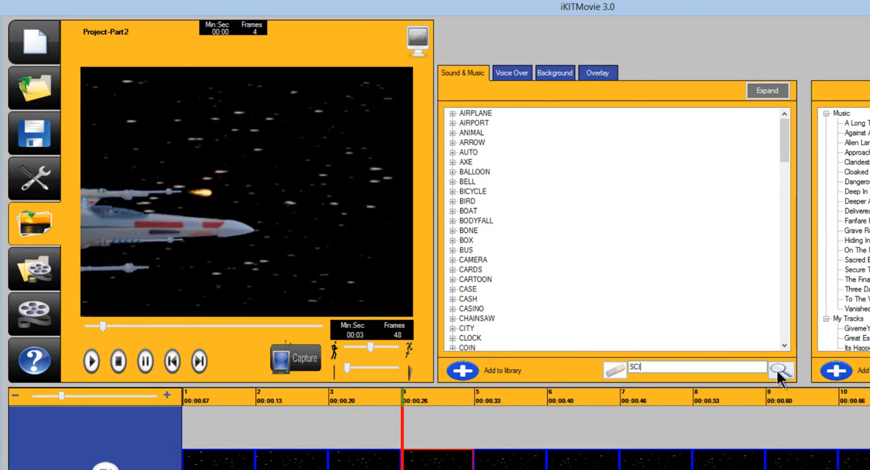
pyautogui.click(779, 370)
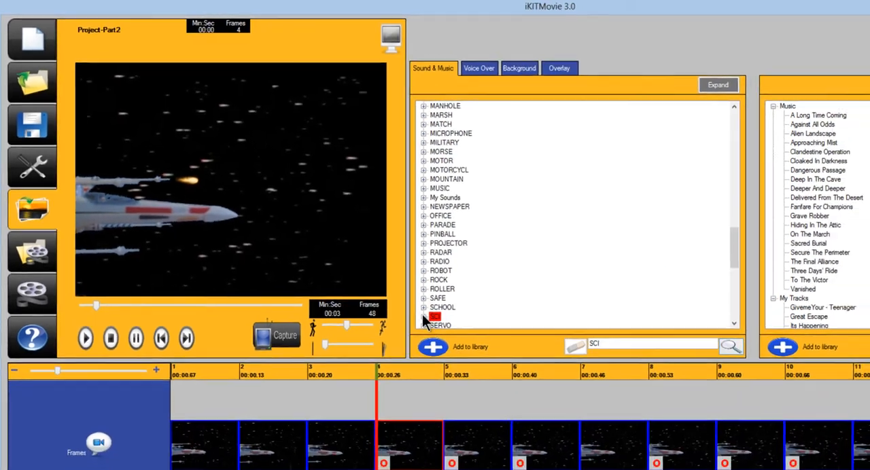
# Add the FI-GUN-PHASER1 effect from the SCI category to the sound track at frame 4, covering 17 frames.
pyautogui.click(453, 338)
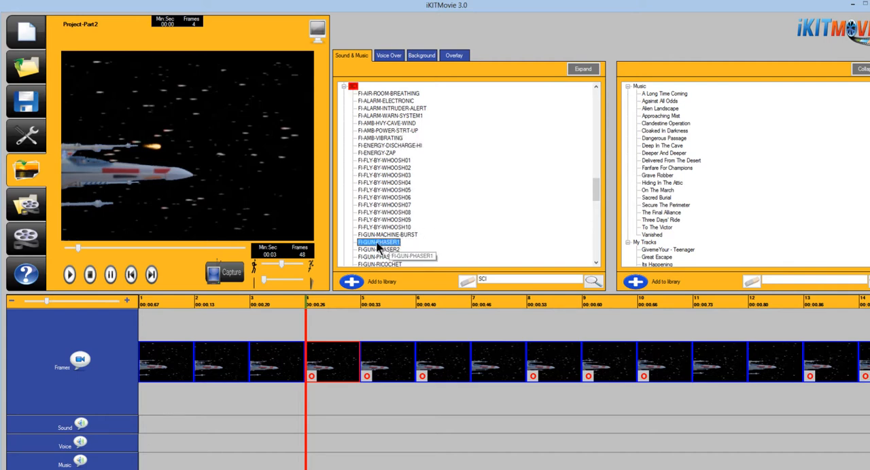
pyautogui.moveTo(343, 394); pyautogui.dragTo(315, 423)
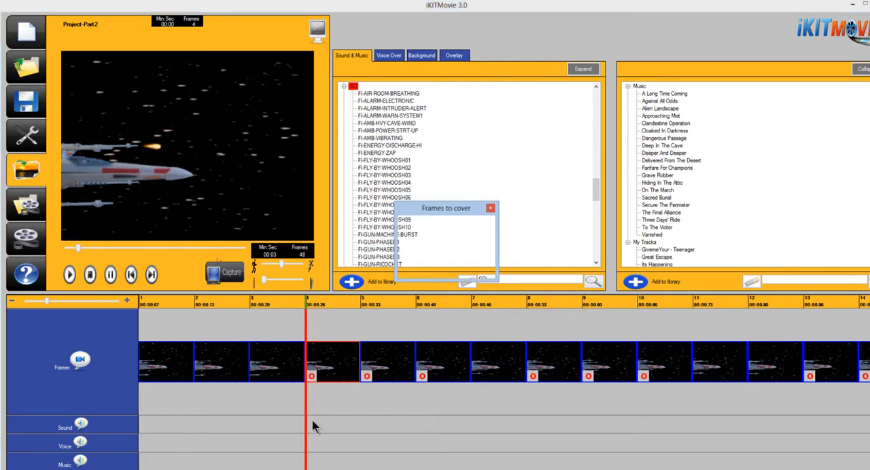
pyautogui.click(432, 258)
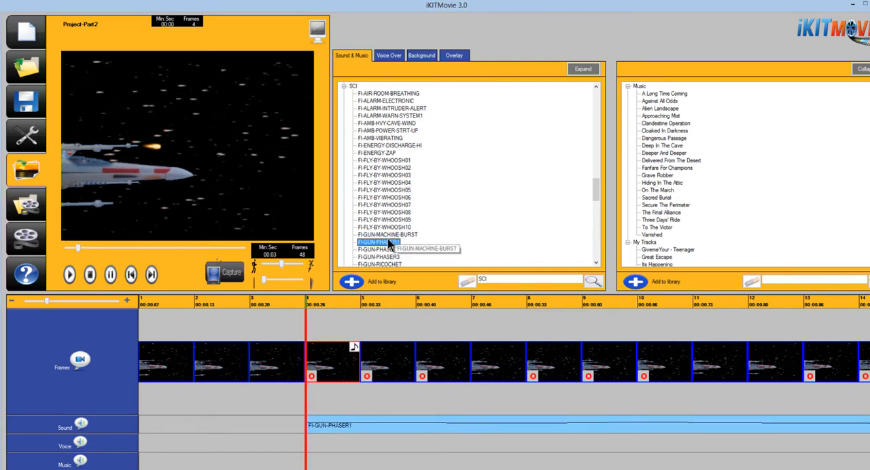
# Add FI-GUN-PHASER1 to the sound track again at frames 8 and 13, each covering 17 frames.
pyautogui.moveTo(389, 245); pyautogui.dragTo(543, 424)
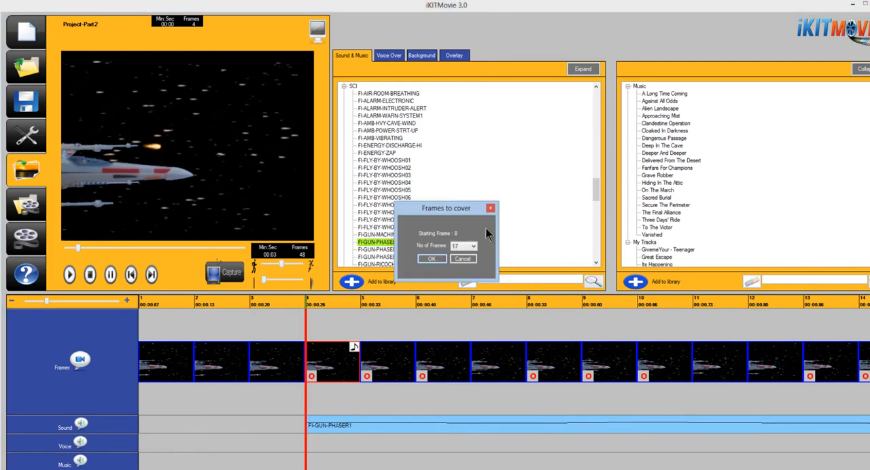
pyautogui.click(432, 260)
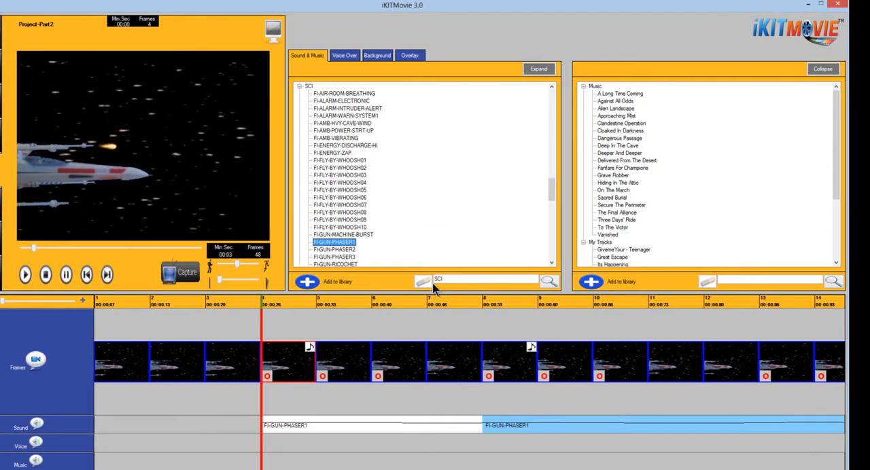
pyautogui.moveTo(732, 423); pyautogui.dragTo(776, 420)
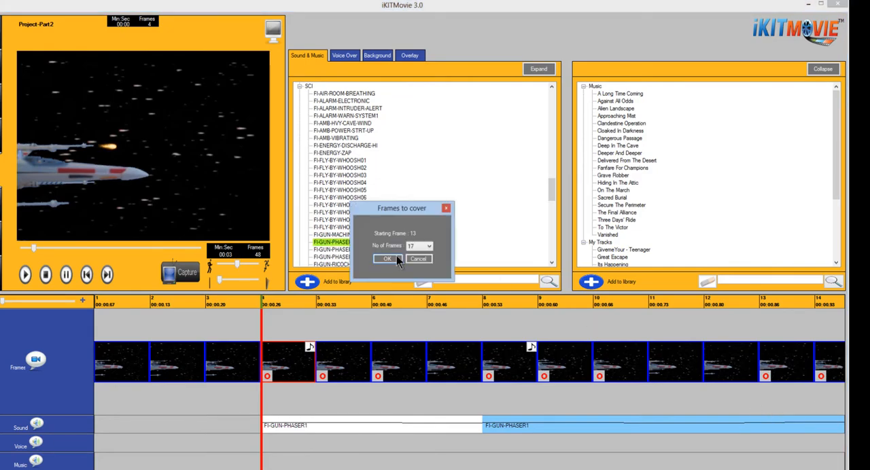
pyautogui.click(397, 258)
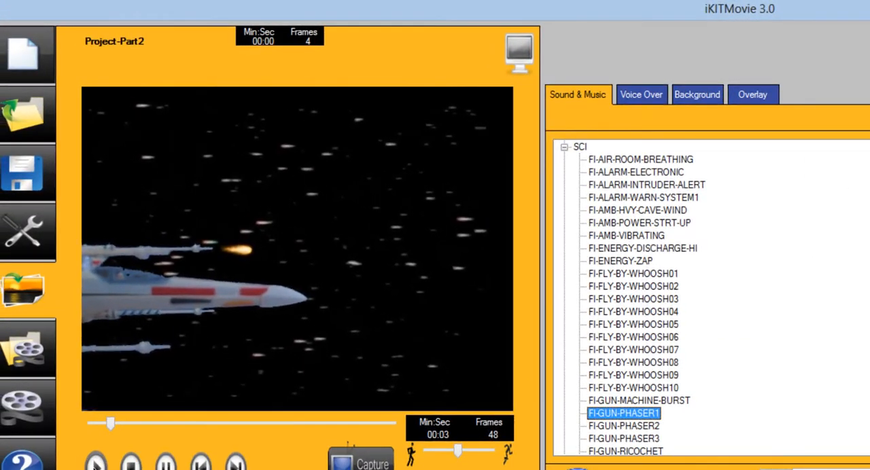
# Play the movie with the phaser shots and browse music library tracks such as Clandestine Operation and Deep In The Cave.
pyautogui.click(74, 409)
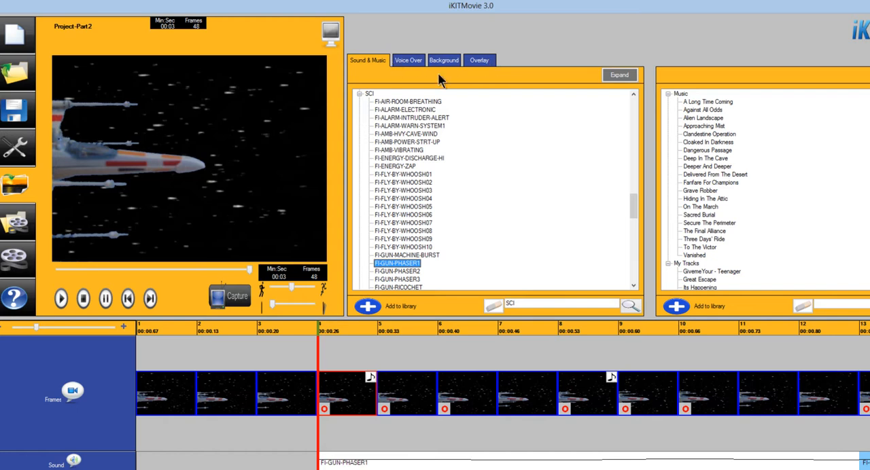
pyautogui.click(702, 133)
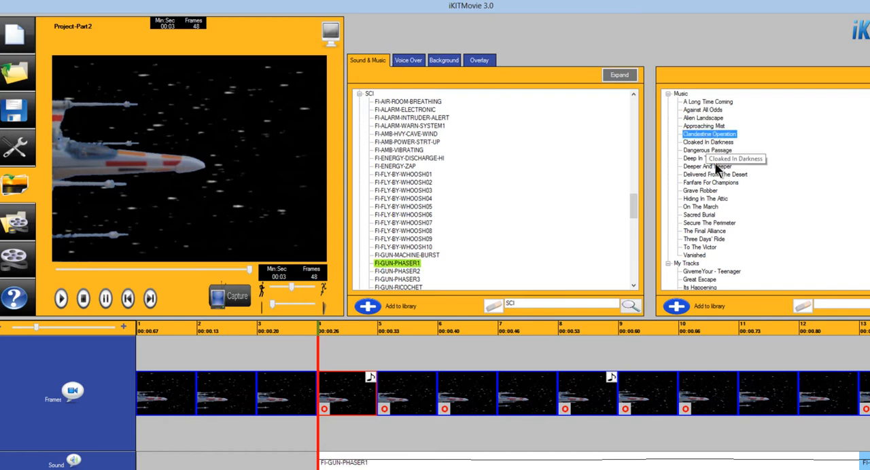
pyautogui.click(711, 158)
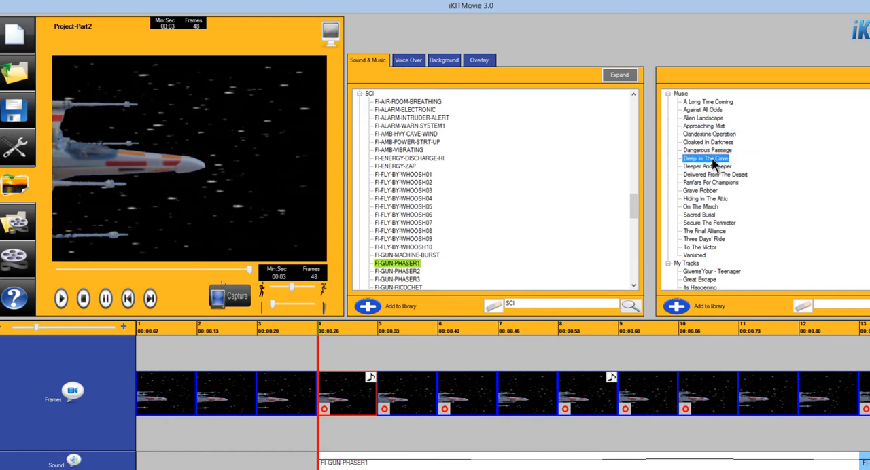
pyautogui.click(710, 182)
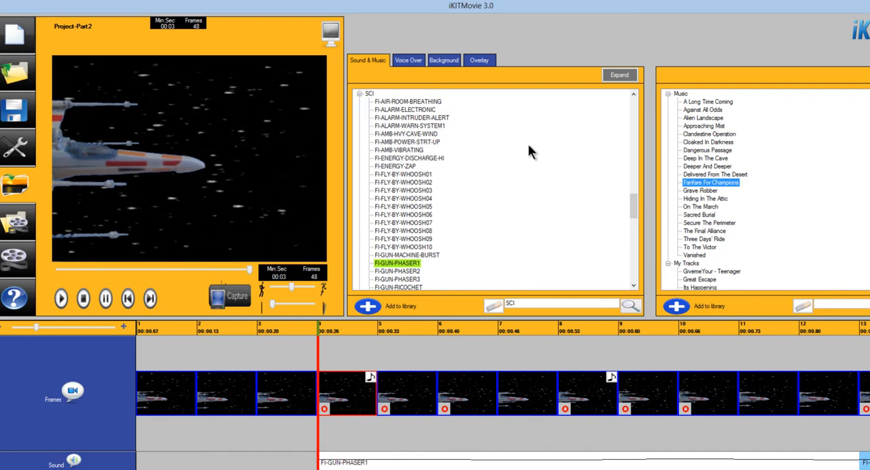
# Add Star_Wars_X_Wing_Fly_By_Sound_Effect from My Sounds to the sound track at frame 1, covering 48 frames.
pyautogui.click(358, 93)
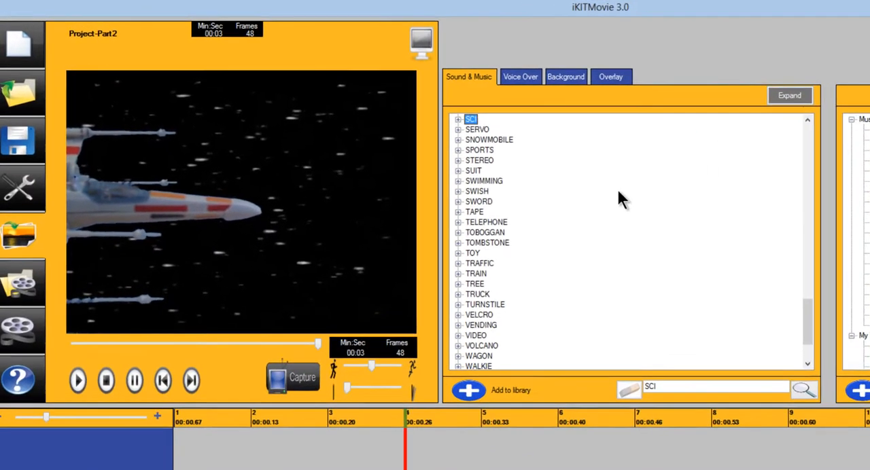
pyautogui.scroll(7, 707, 292)
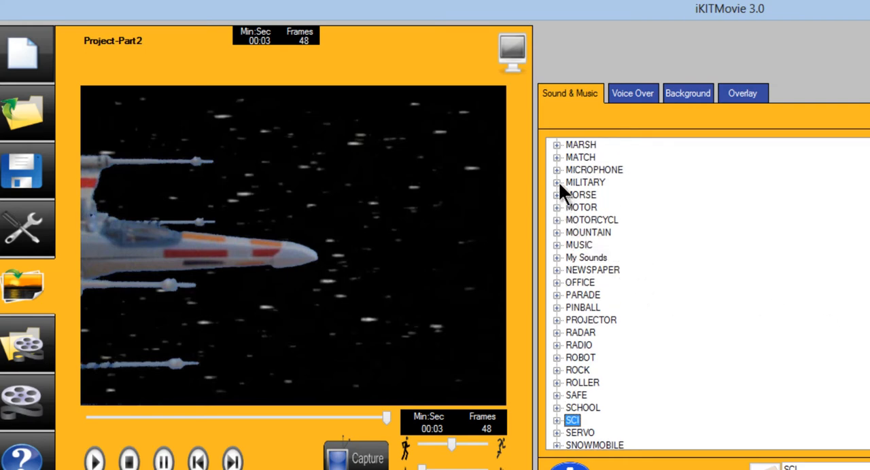
pyautogui.click(556, 258)
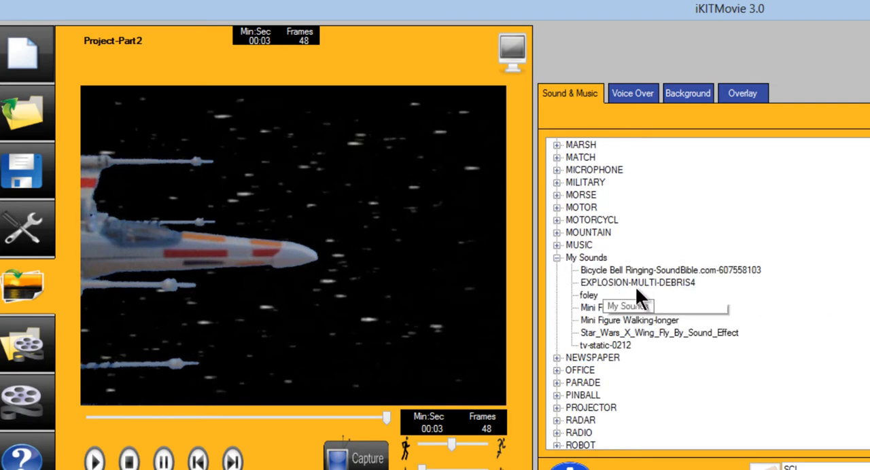
pyautogui.click(631, 330)
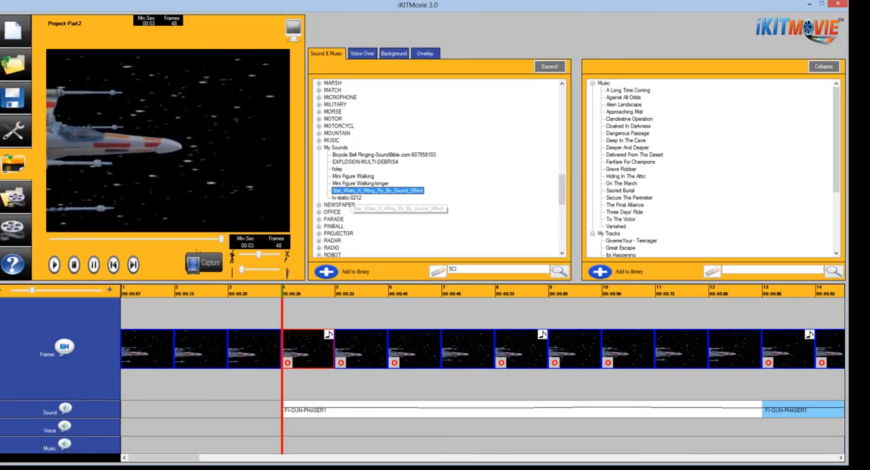
pyautogui.moveTo(351, 203); pyautogui.dragTo(134, 411)
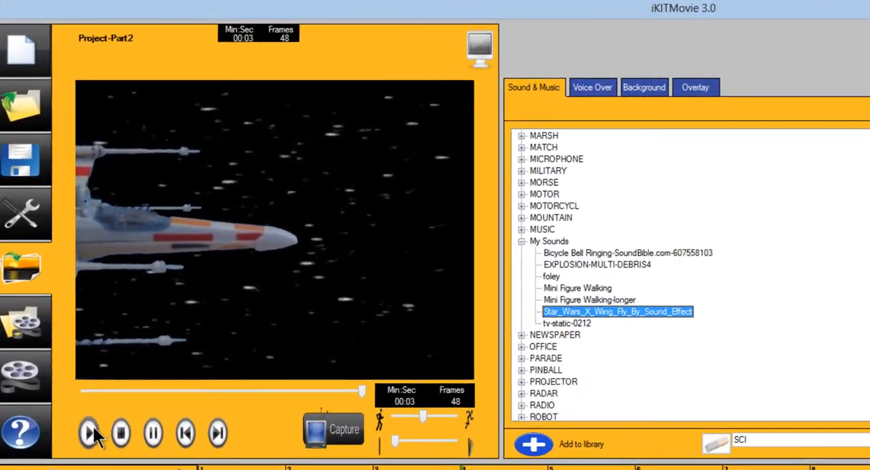
pyautogui.click(90, 433)
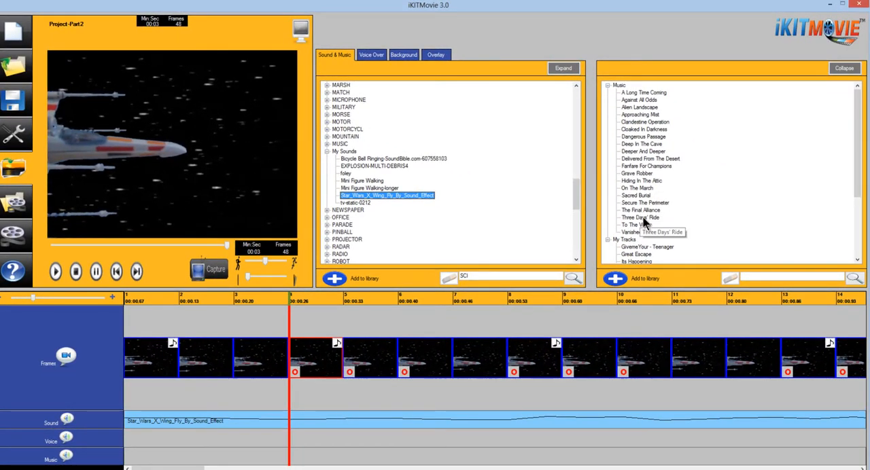
# Find Secure The Perimeter in the music library and add it to the music track from frame 1 for 48 frames.
pyautogui.click(643, 218)
pyautogui.scroll(-3, 657, 215)
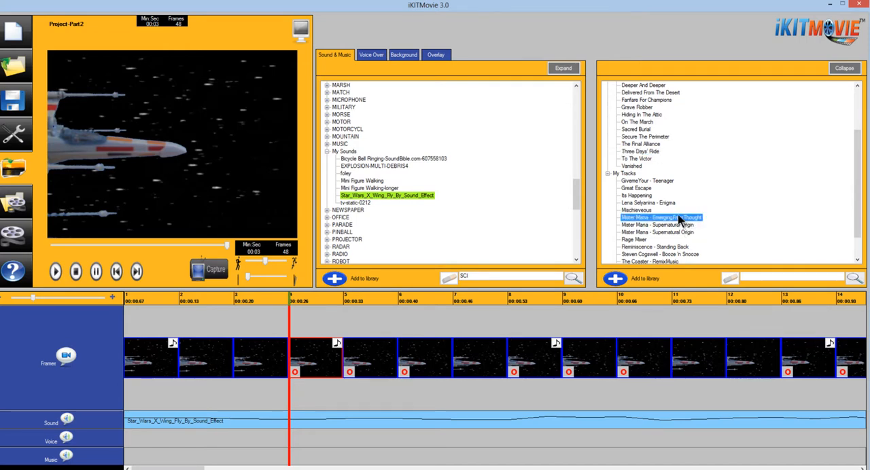
pyautogui.click(645, 159)
pyautogui.scroll(2, 649, 142)
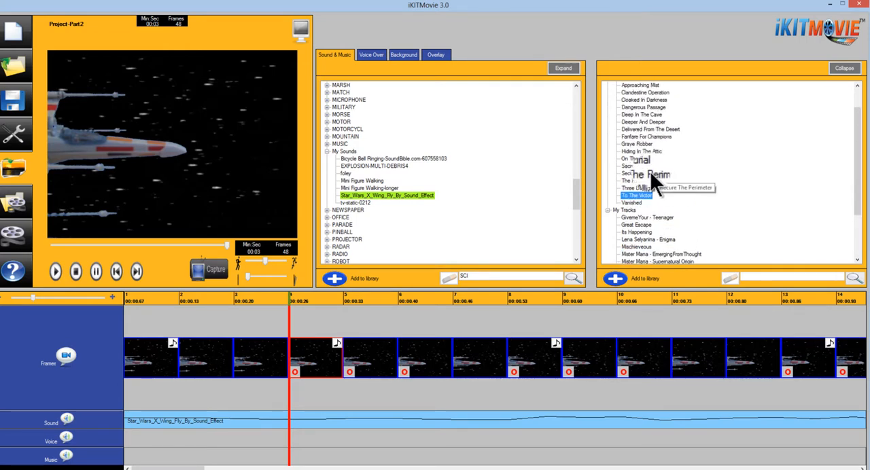
pyautogui.click(668, 174)
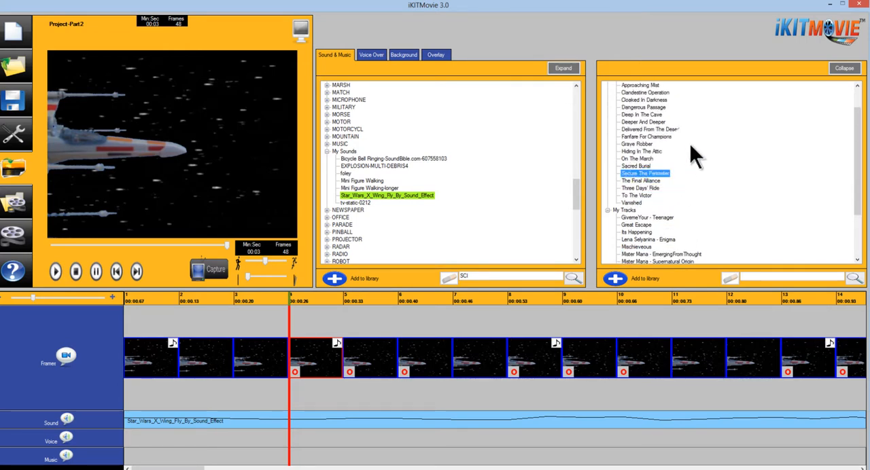
pyautogui.moveTo(649, 173); pyautogui.dragTo(191, 455)
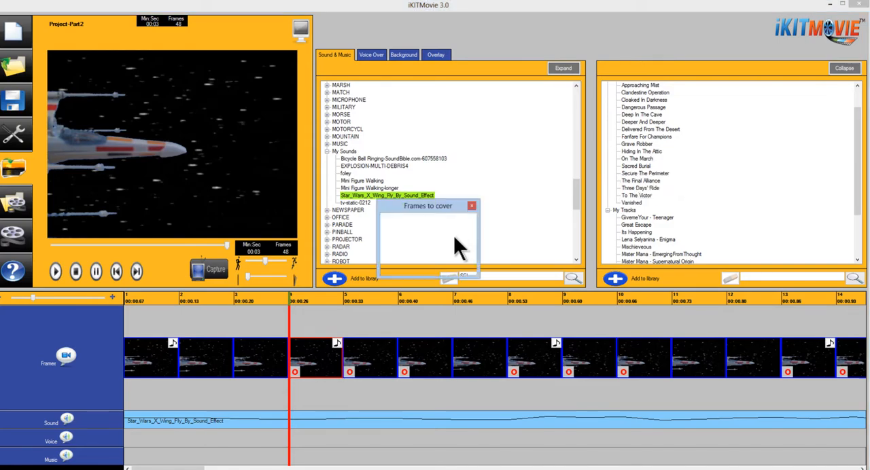
pyautogui.click(415, 252)
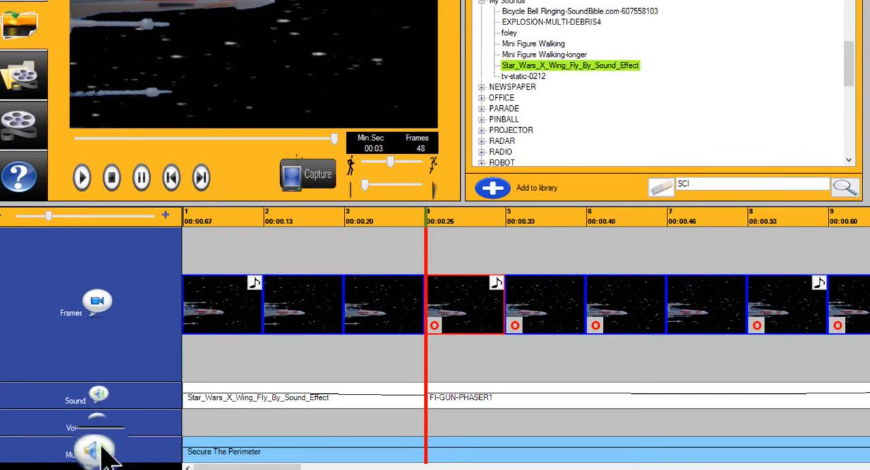
# Set the volume level of Secure The Perimeter to 3 in the music track's details.
pyautogui.click(91, 450)
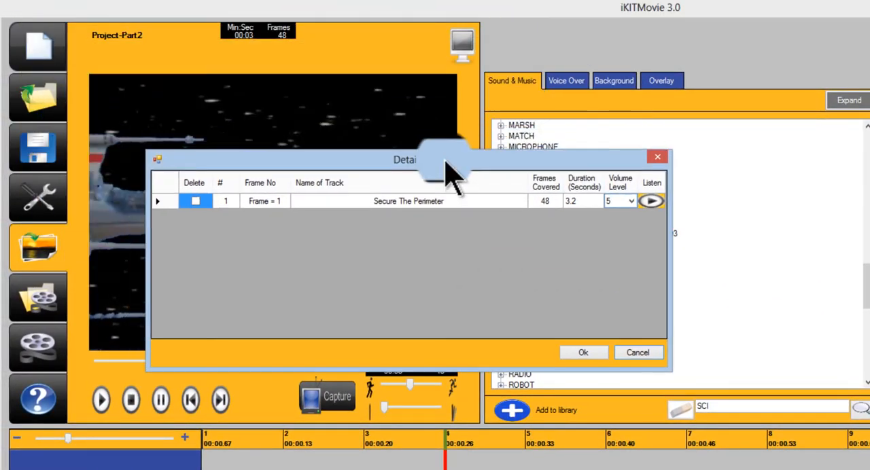
pyautogui.click(632, 201)
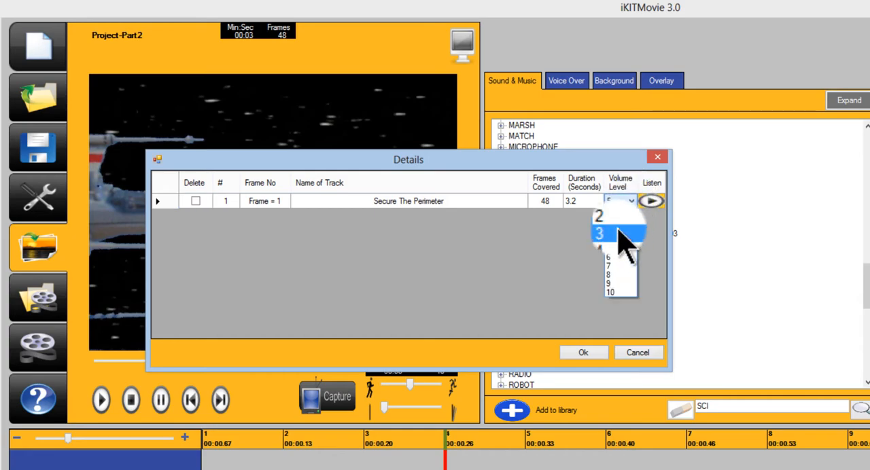
pyautogui.click(622, 233)
pyautogui.click(583, 352)
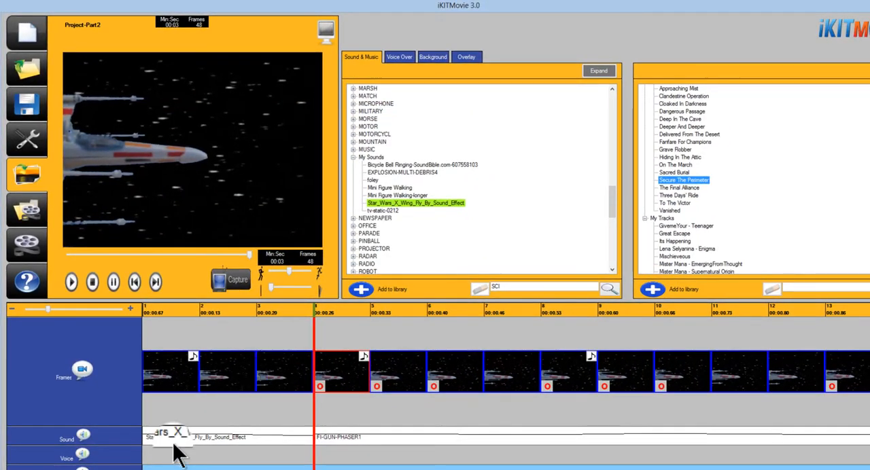
# In the sound track's details, set the FI-GUN-PHASER1 volume to 6 at frame 13, 7 at frame 8 and 8 at frame 4.
pyautogui.moveTo(173, 452); pyautogui.dragTo(174, 438)
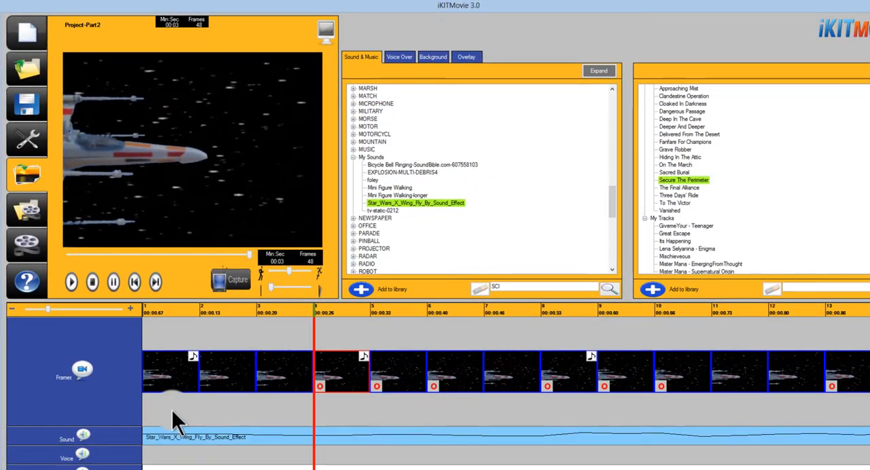
pyautogui.click(83, 437)
pyautogui.moveTo(268, 22); pyautogui.dragTo(347, 120)
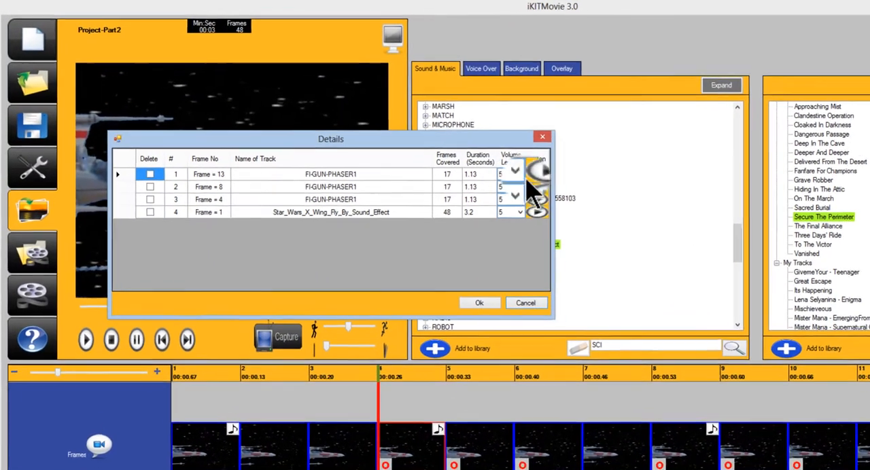
pyautogui.click(427, 146)
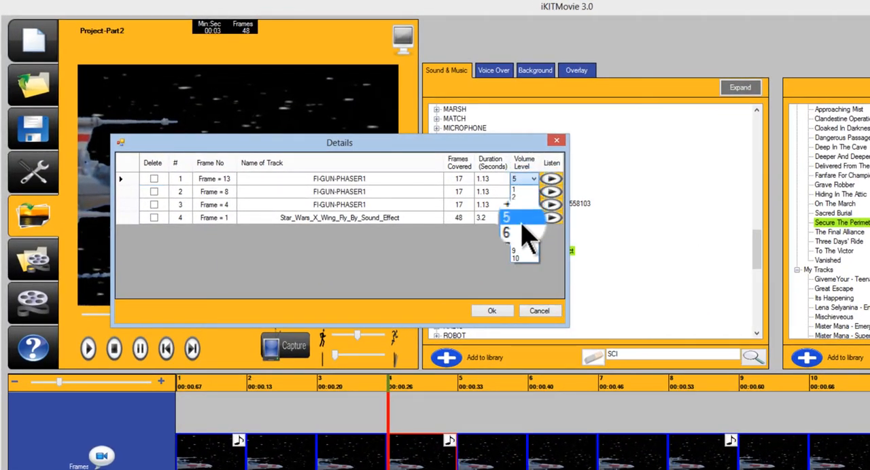
pyautogui.click(524, 228)
pyautogui.click(534, 192)
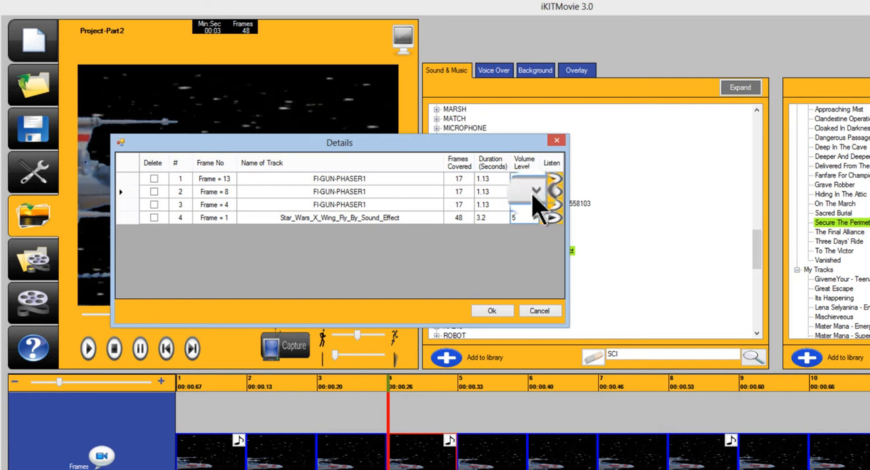
pyautogui.click(524, 253)
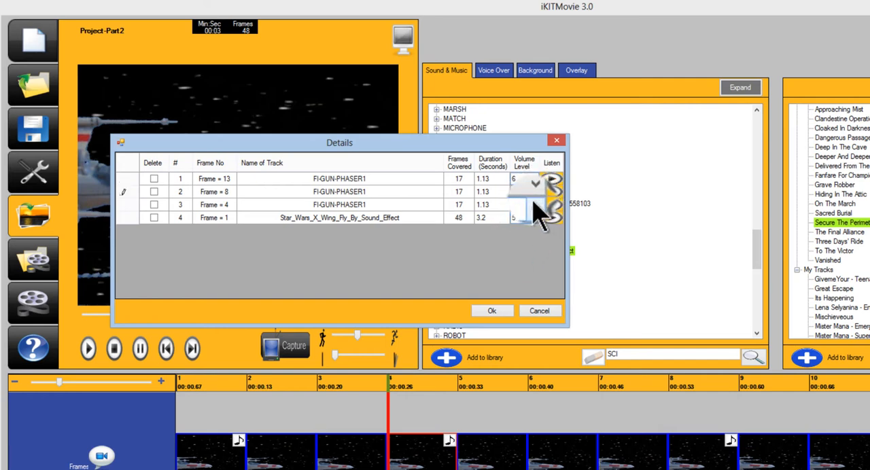
pyautogui.click(533, 204)
pyautogui.click(525, 268)
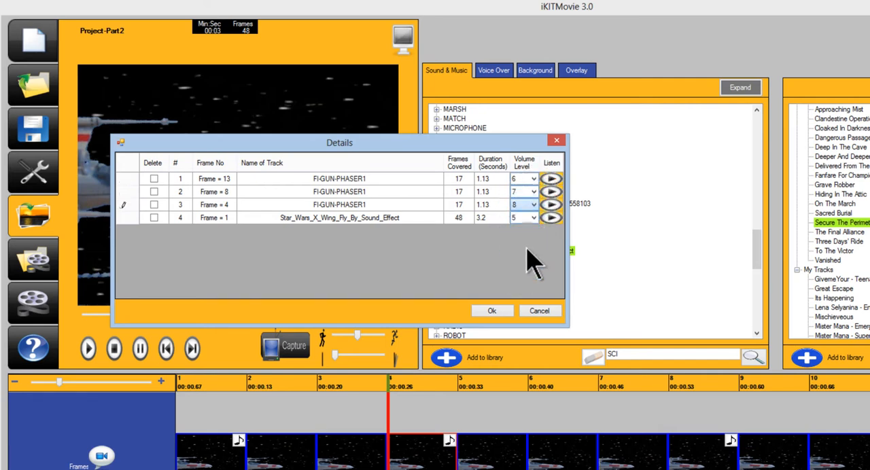
# Set the X-Wing fly-by sound's volume level to 6 and apply the sound details.
pyautogui.click(540, 218)
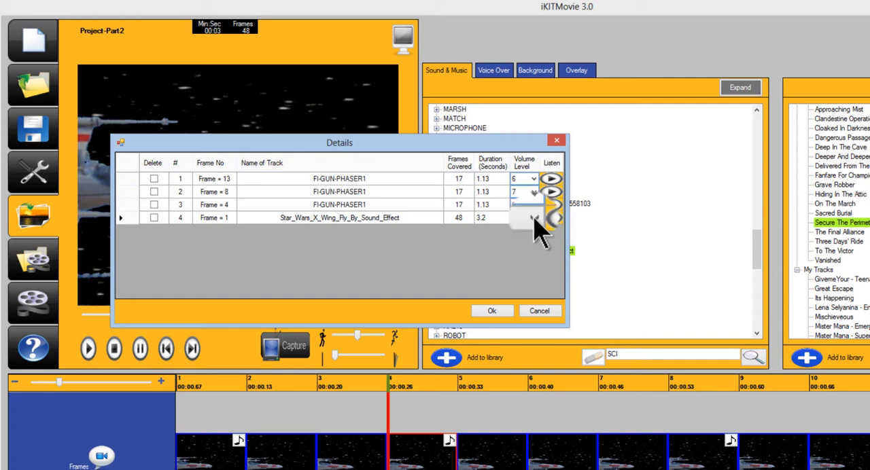
pyautogui.click(527, 259)
pyautogui.click(514, 311)
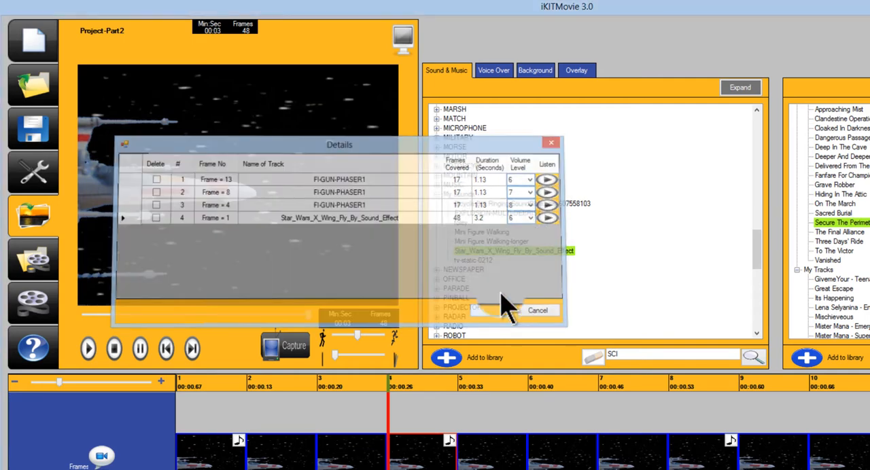
# Play the finished movie and save the current project.
pyautogui.click(91, 350)
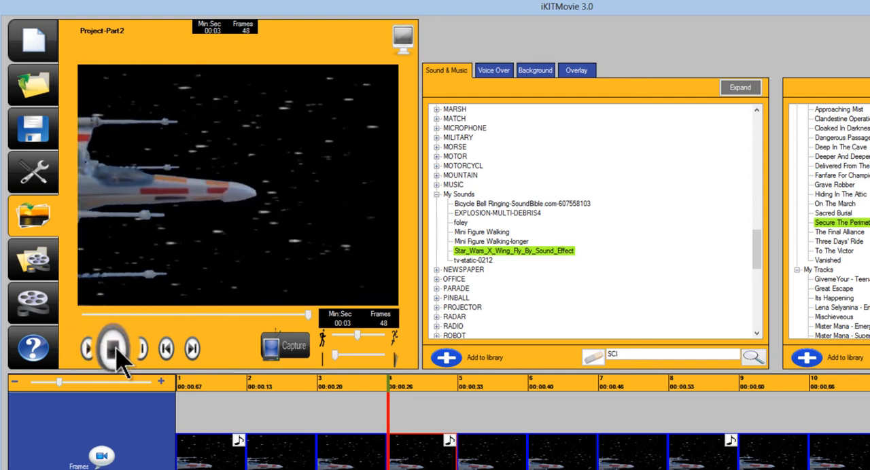
pyautogui.click(42, 135)
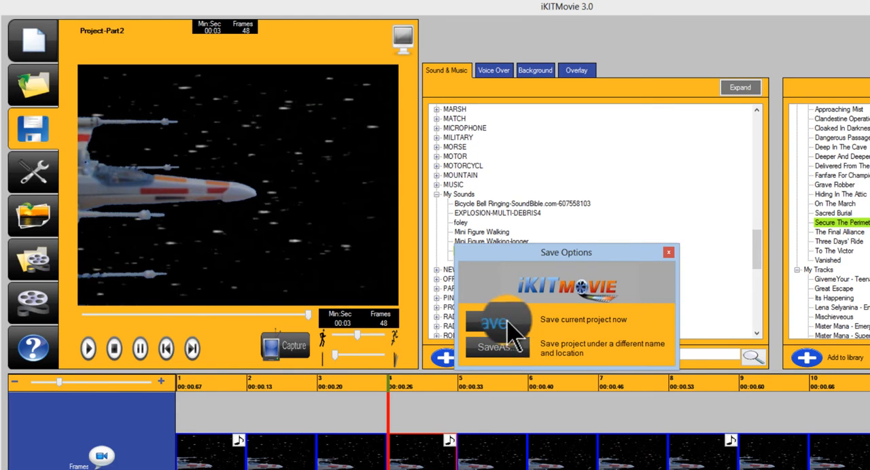
pyautogui.click(510, 333)
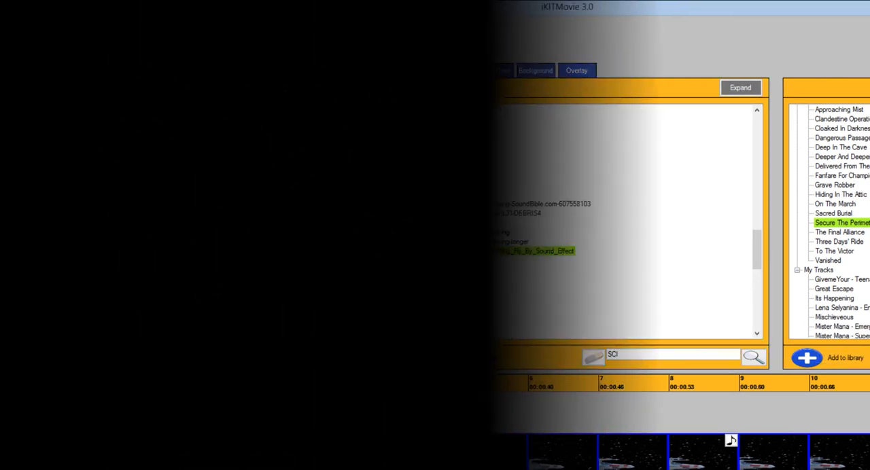